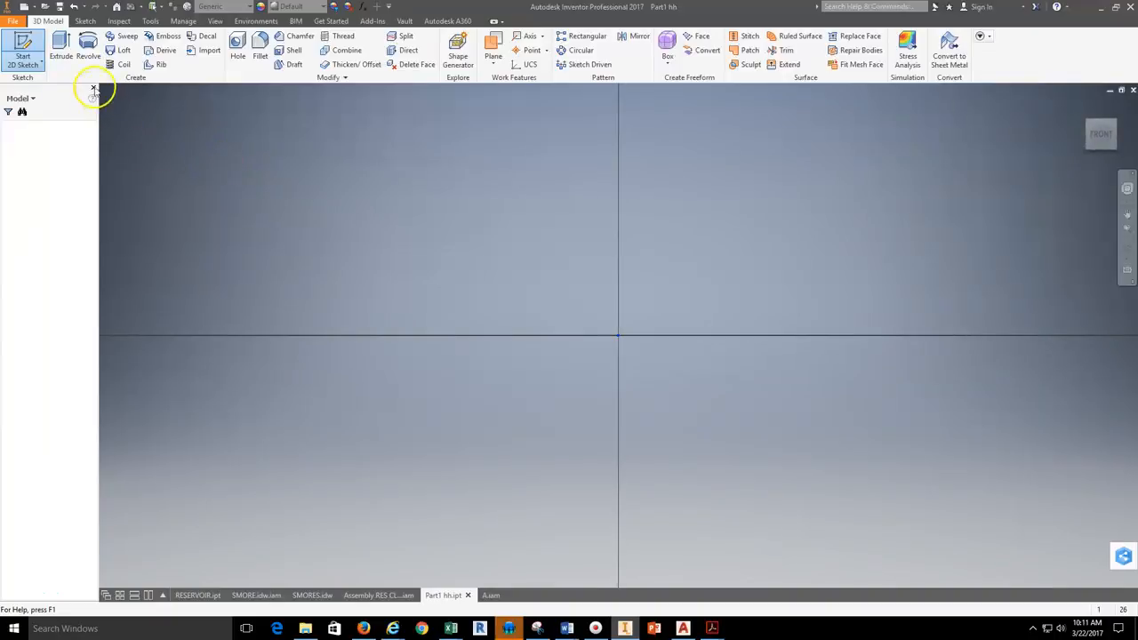
Step: Draw a 5 in horizontal line from the origin as the base of the block's side profile
left_click(61, 48)
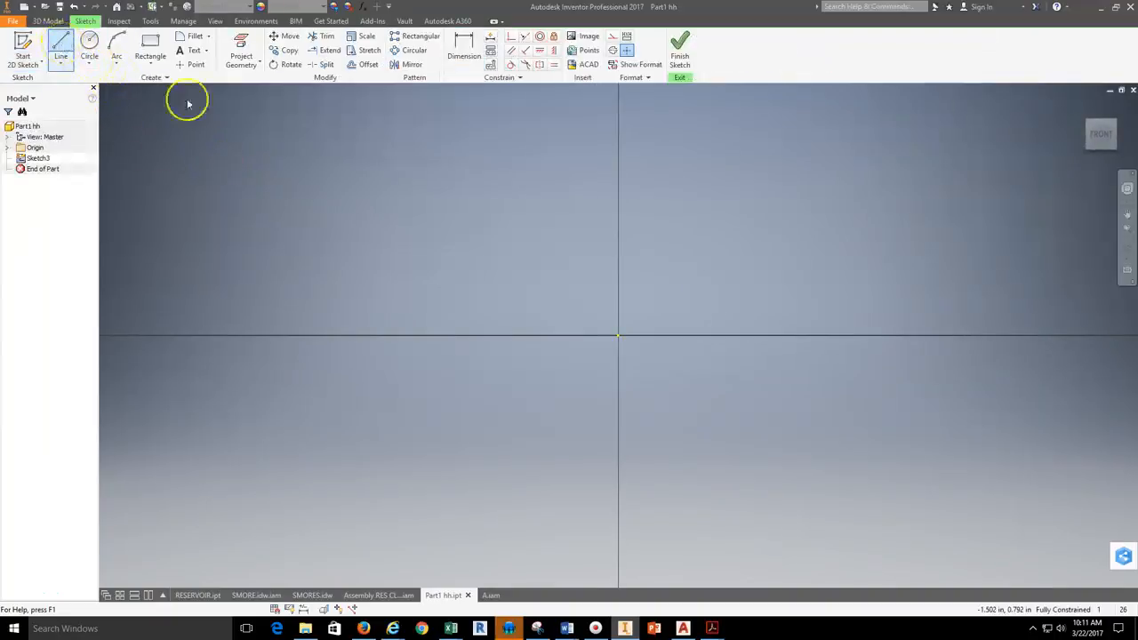
left_click(619, 335)
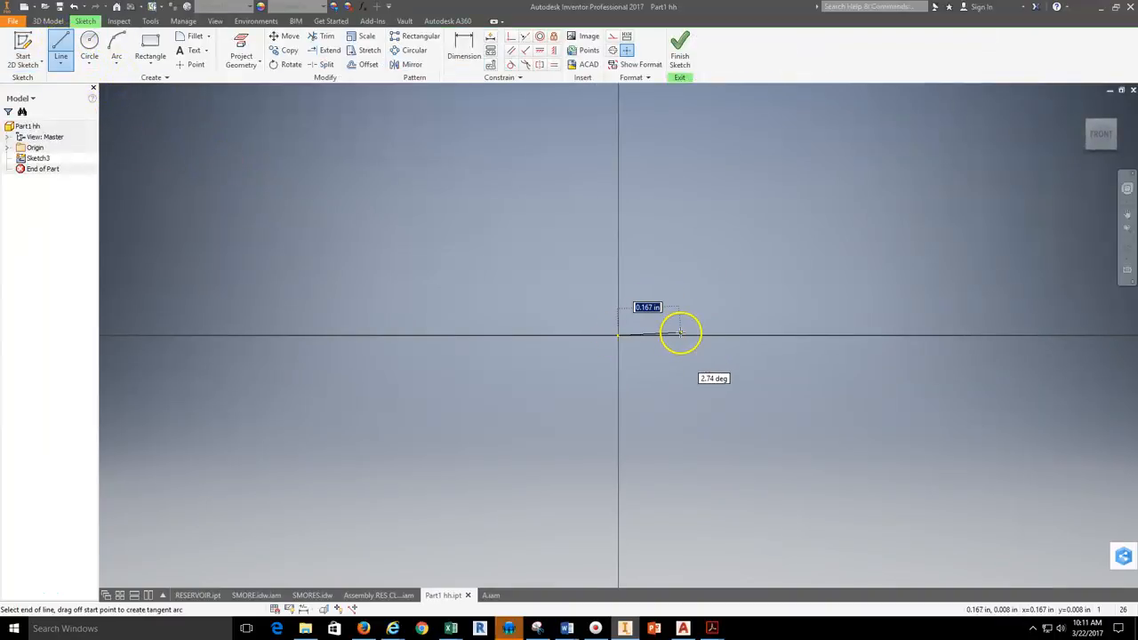
key("Return")
scroll(943, 306, "up", 5)
scroll(945, 306, "down", 5)
scroll(948, 305, "up", 7)
middle_click_drag(958, 301, 647, 333)
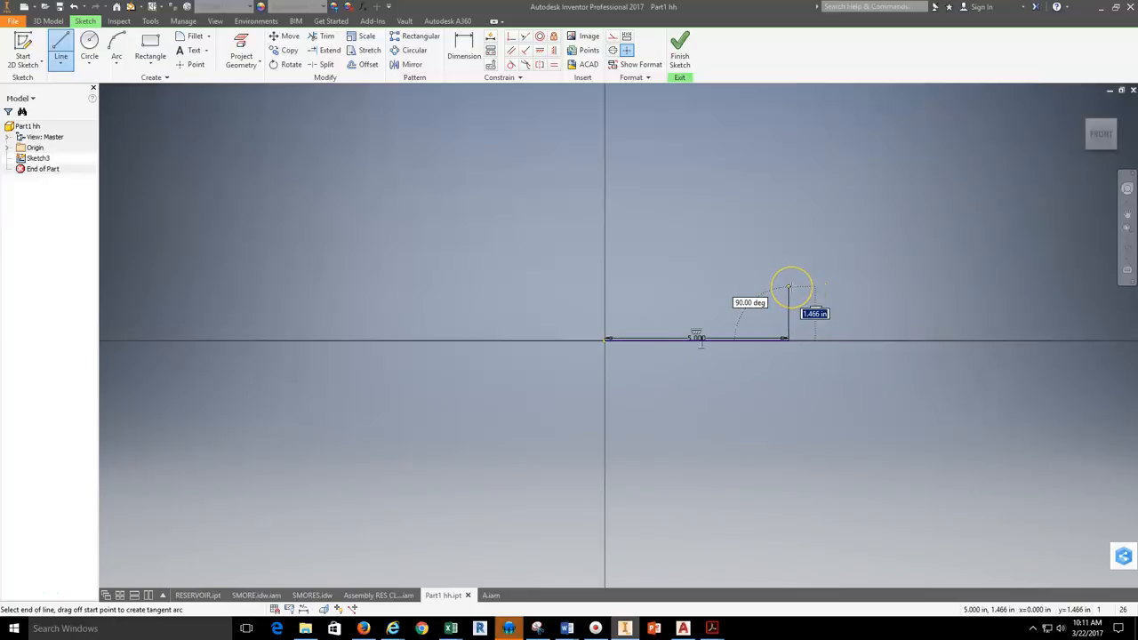
Step: Continue the outline from the base line's far end with a 1 in line upward and a 4 in line back horizontally
type("1")
left_click(756, 297)
type("4")
key("Return")
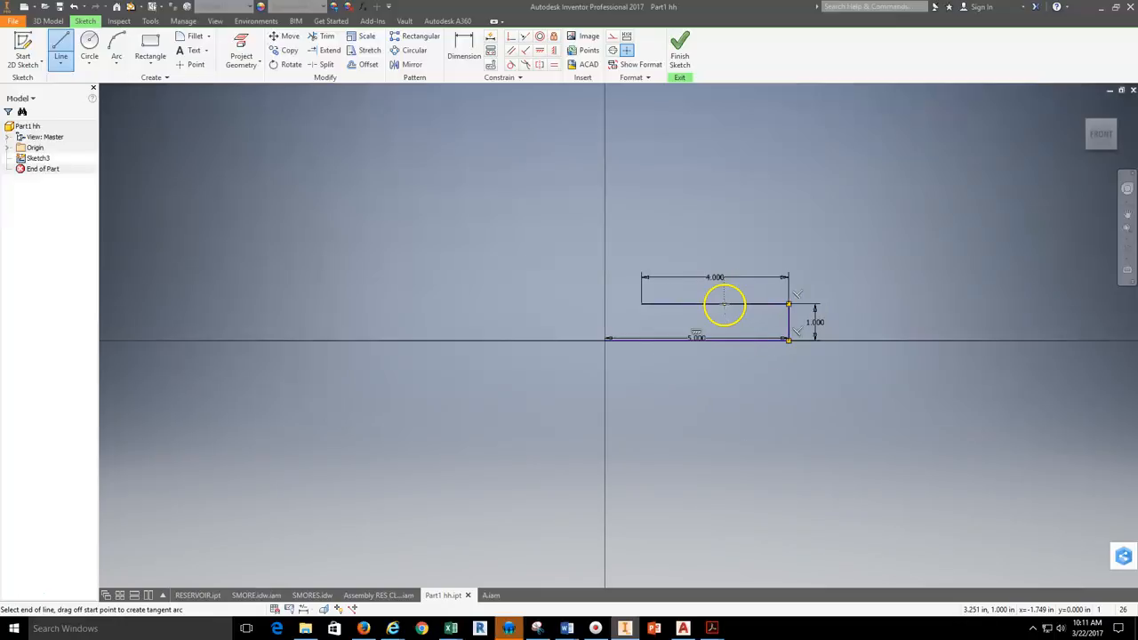
Step: Complete the L-shaped profile with a 1 in vertical and a 1 in horizontal line, close it at the origin, and finish the sketch
type("1")
key("Return")
type("1")
key("Return")
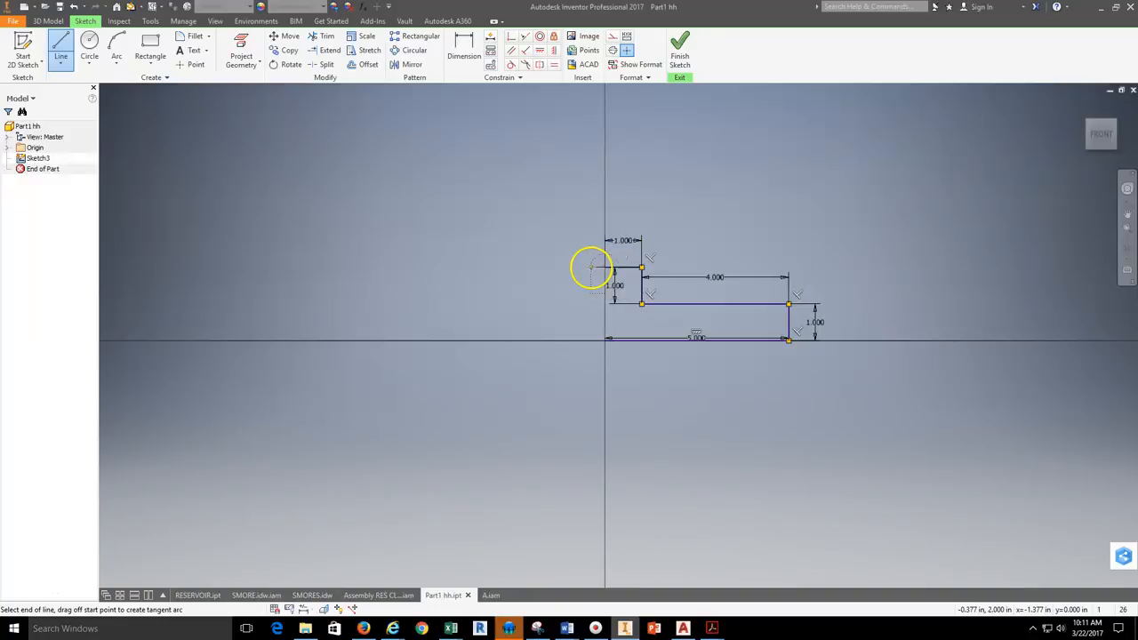
left_click(603, 342)
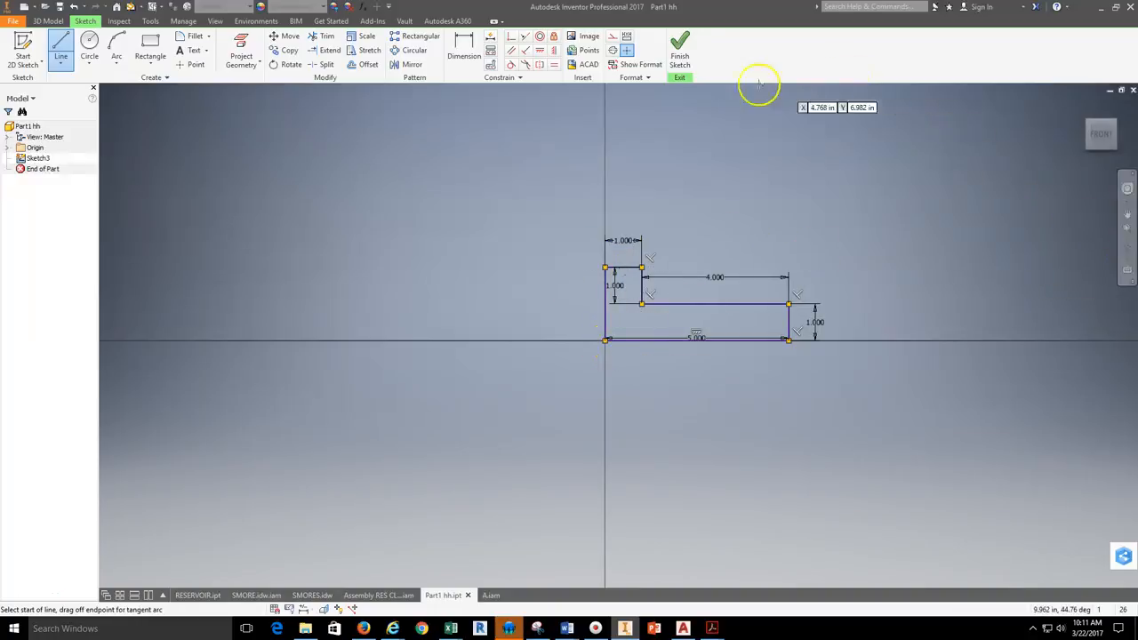
left_click(679, 64)
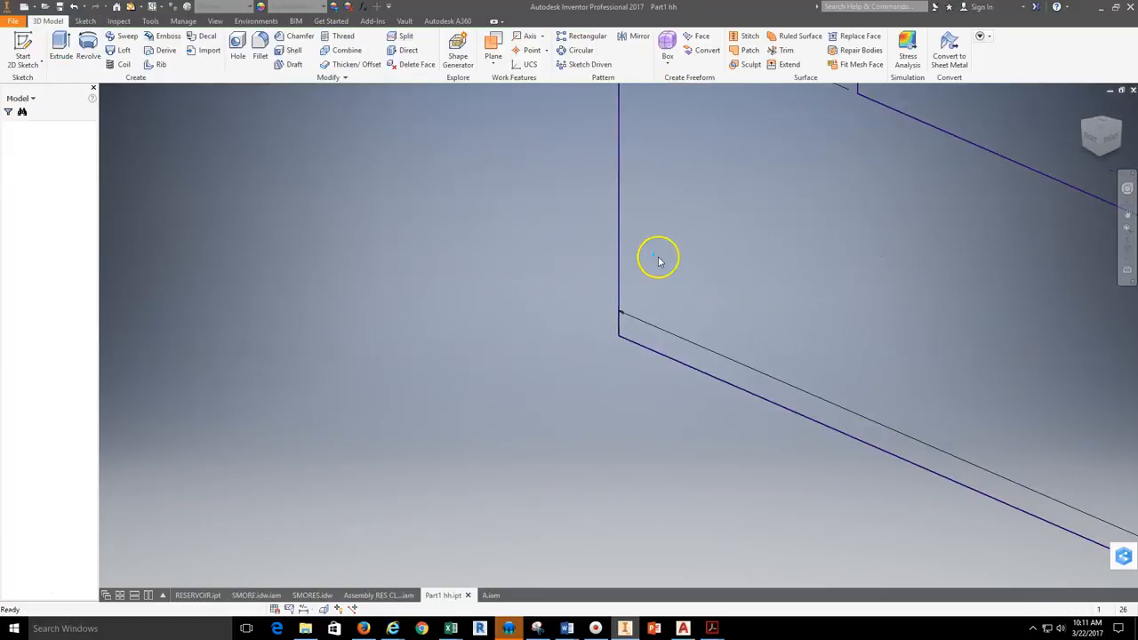
Step: Extrude the L-shaped profile as a solid to a distance of 3 in
left_click(62, 49)
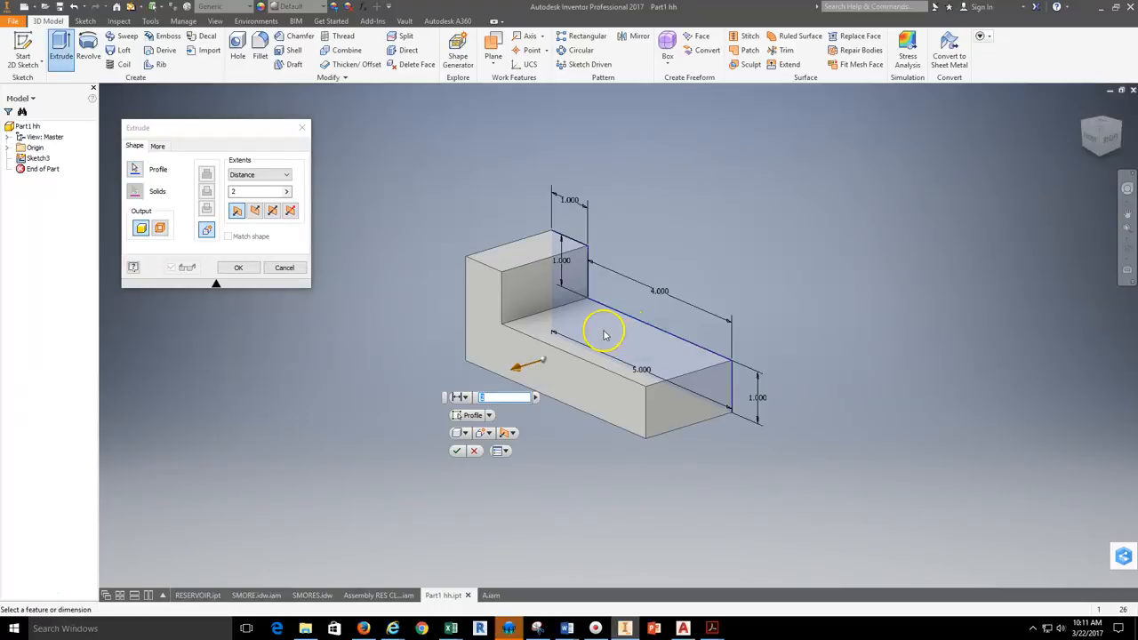
left_click(233, 191)
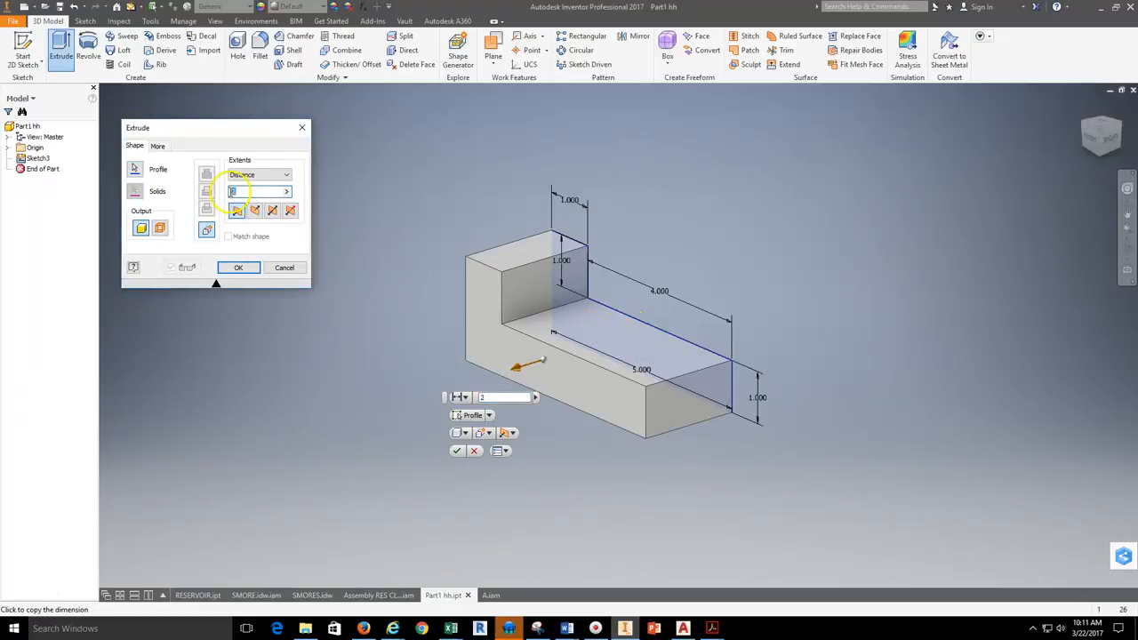
left_click(238, 267)
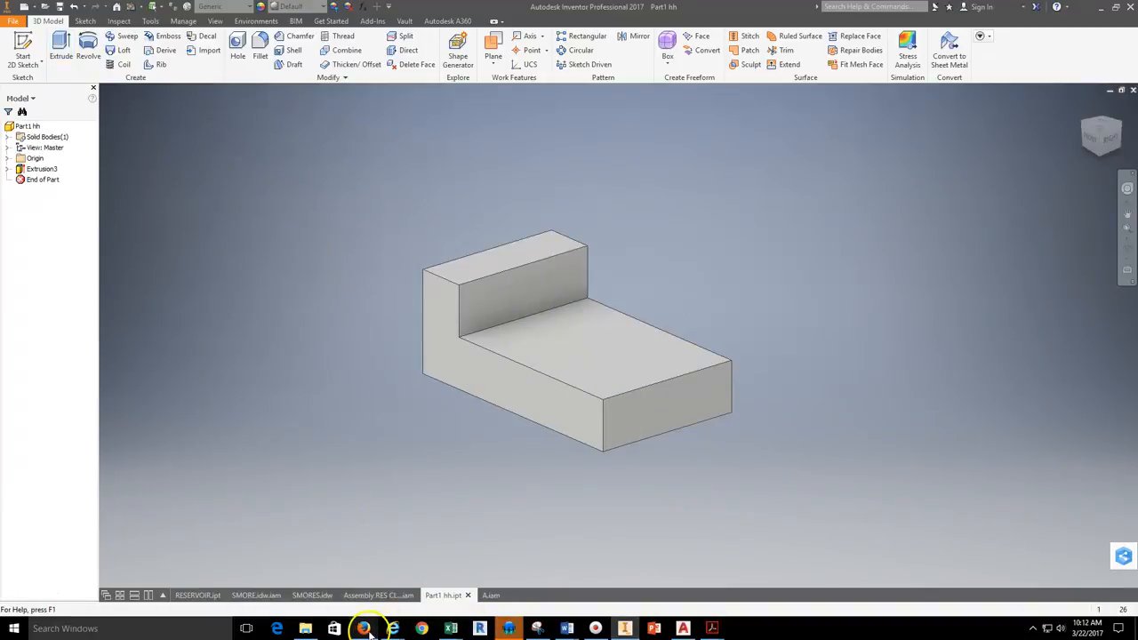
Step: Switch to Internet Explorer to examine the Angle Block drawing, object 14, and return to Inventor
mouse_move(365, 629)
left_click(680, 594)
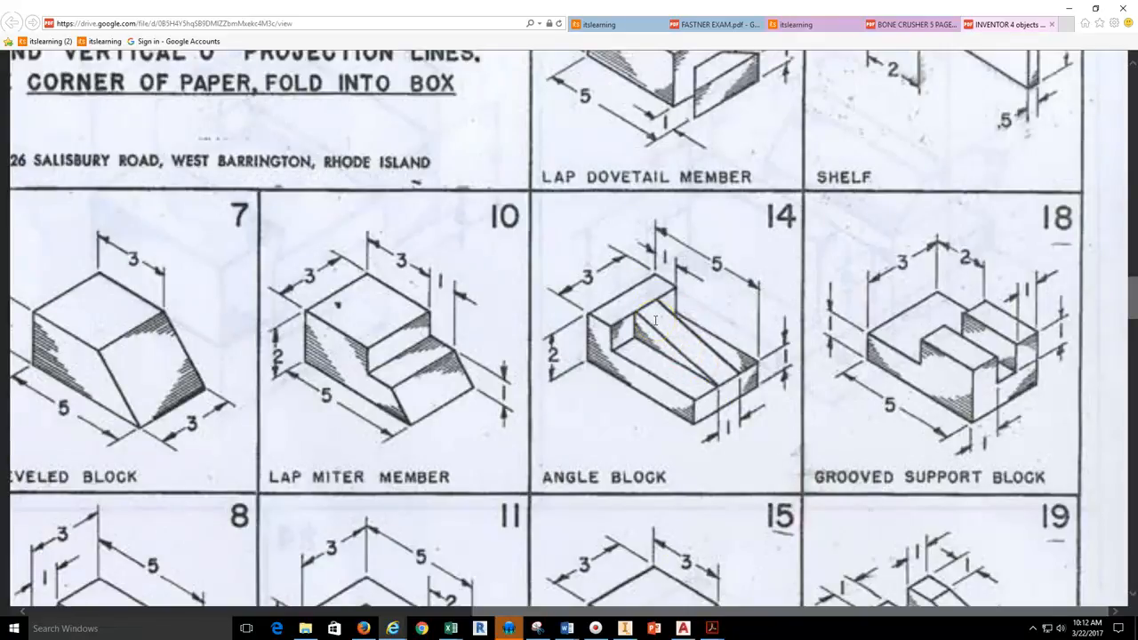
left_click(625, 628)
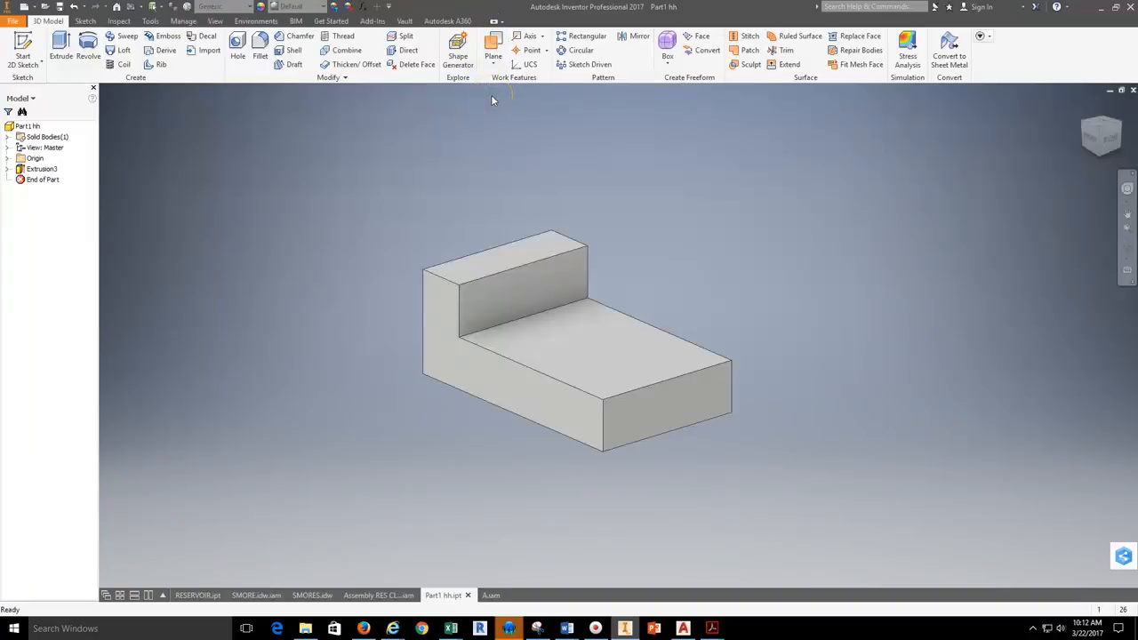
Step: Create a work plane midway between the block's two opposite L-shaped side faces using Midplane between Two Planes
left_click(494, 68)
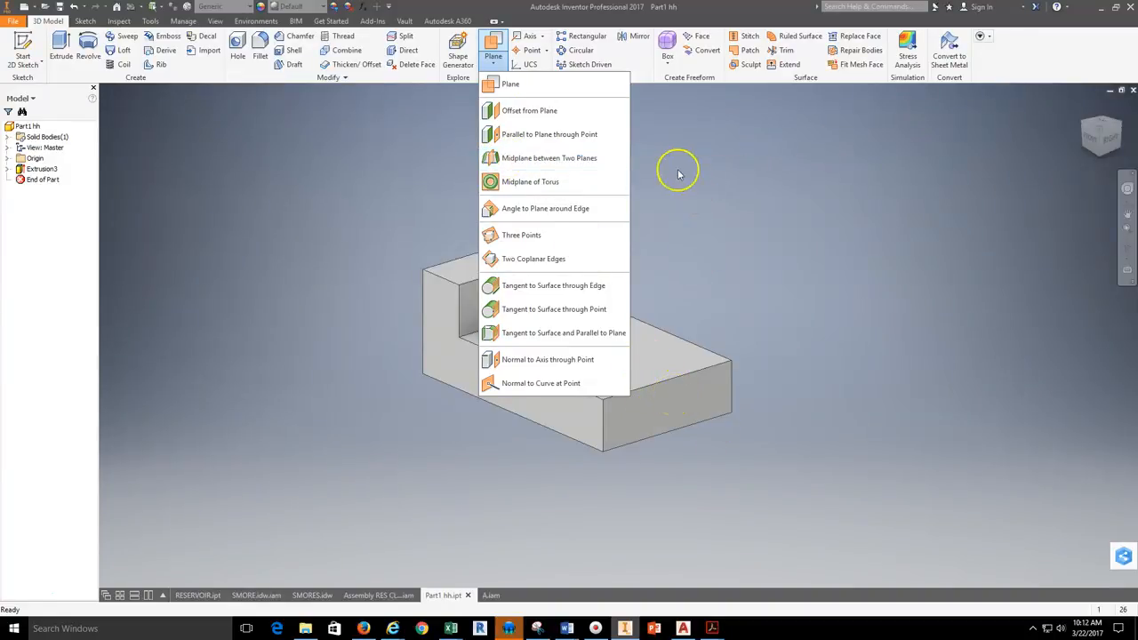
left_click(611, 161)
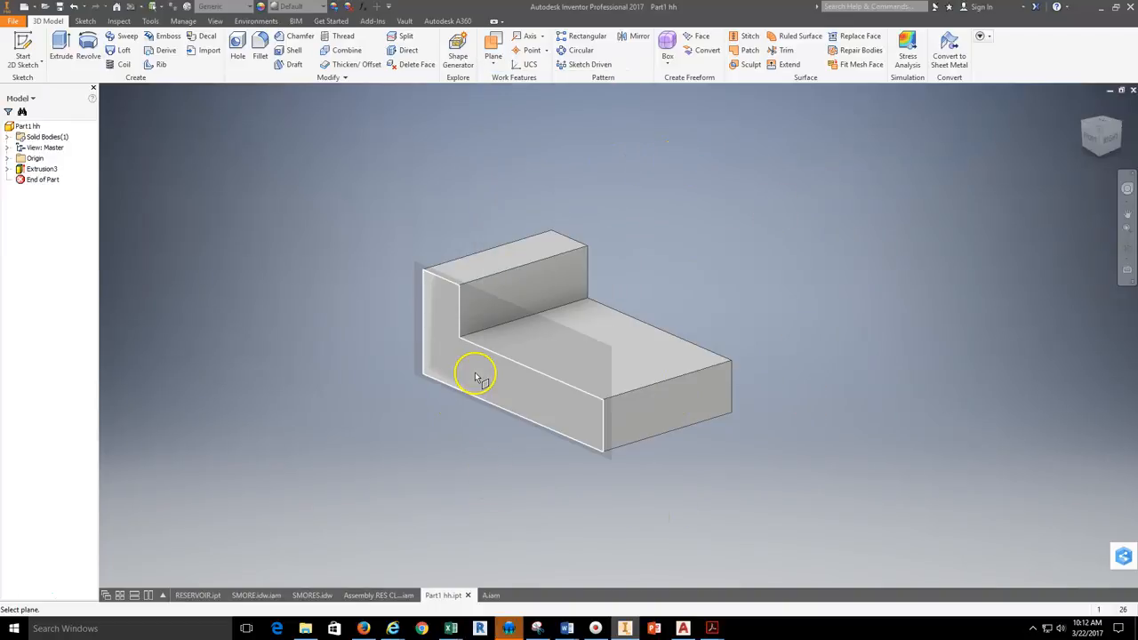
left_click(503, 381)
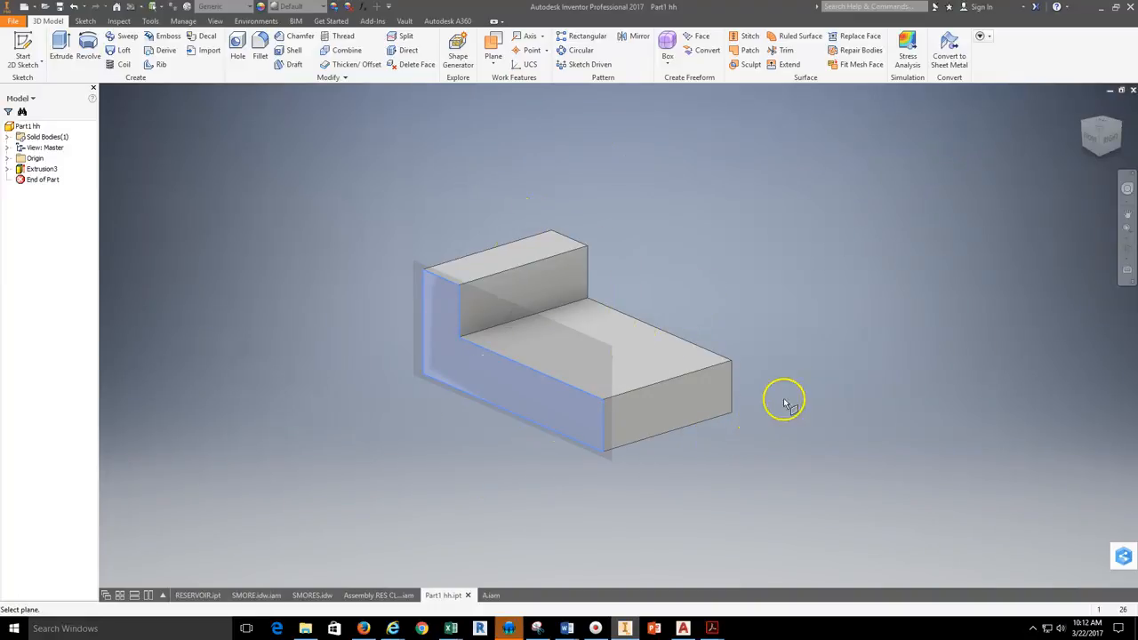
left_click(1126, 249)
left_click_drag(756, 377, 629, 362)
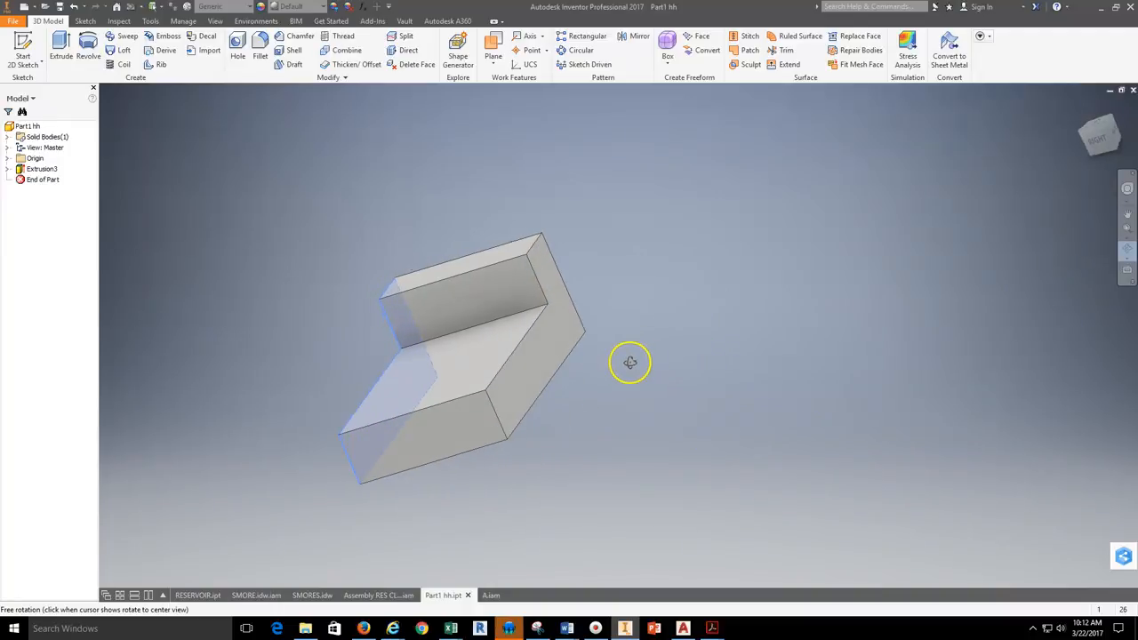
right_click(810, 252)
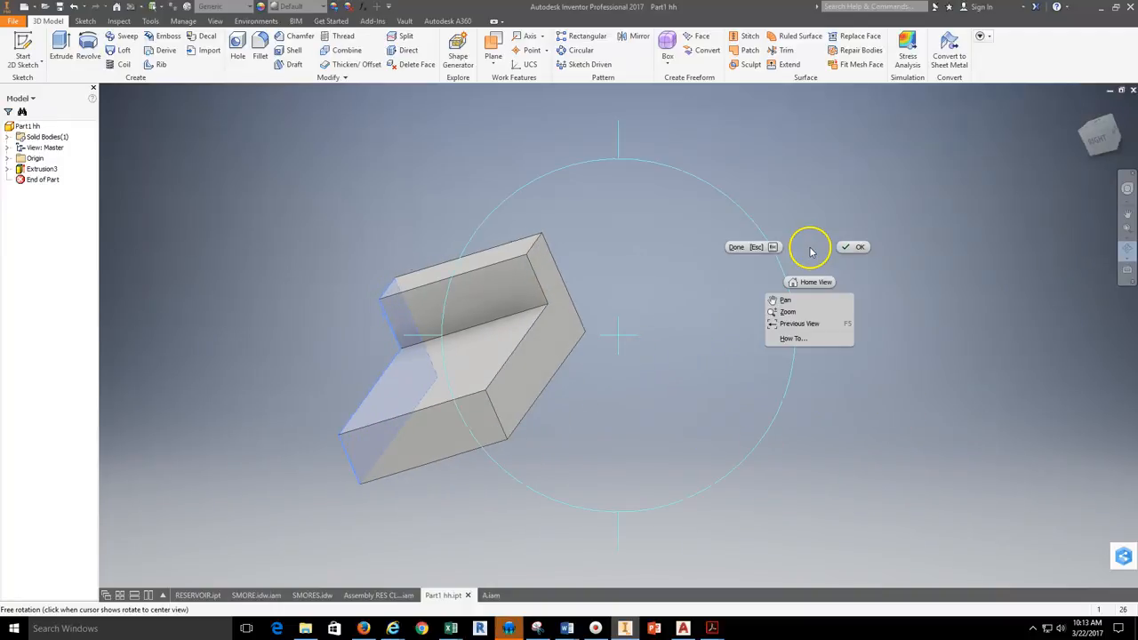
left_click(861, 247)
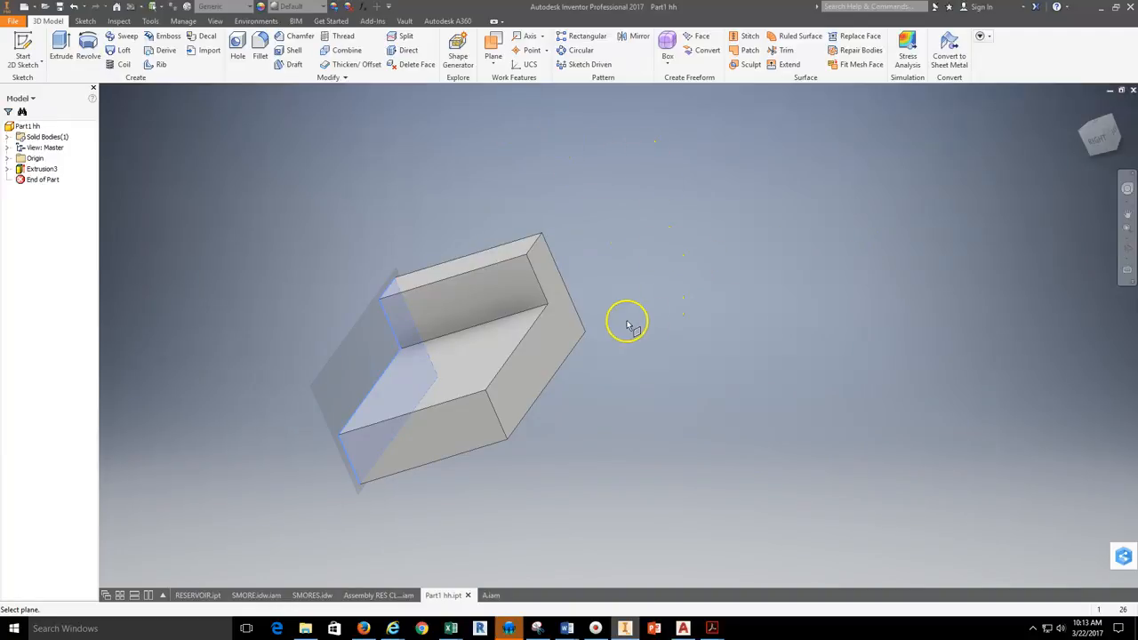
left_click(534, 365)
left_click(537, 350)
Step: Start a 2D sketch on the work plane through the middle of the block
left_click(1126, 249)
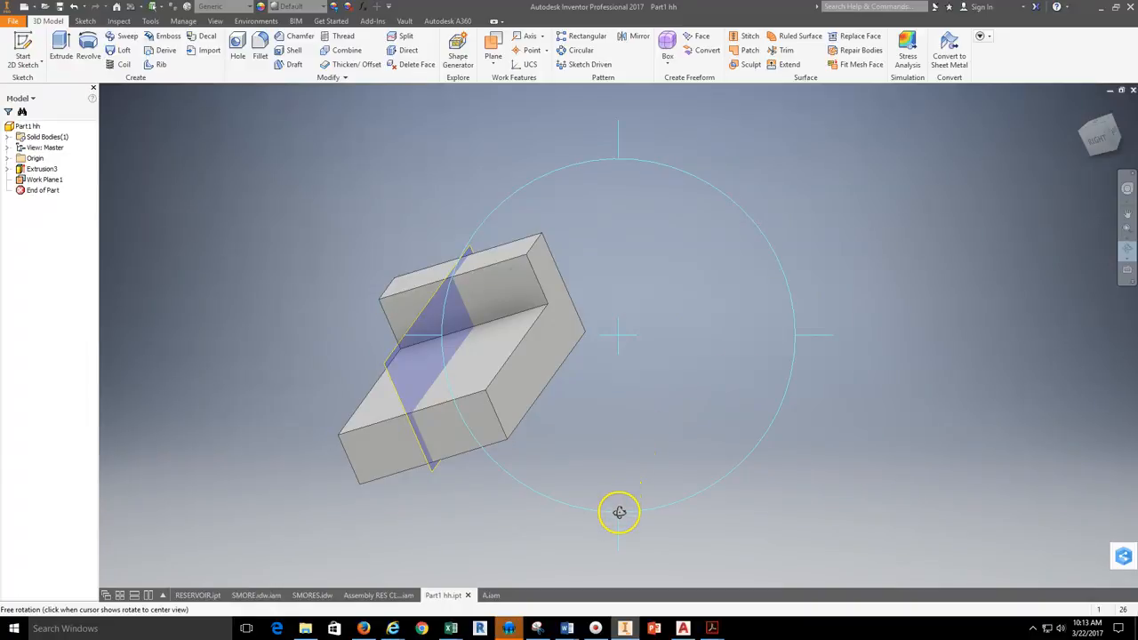
left_click_drag(627, 330, 700, 322)
right_click(713, 248)
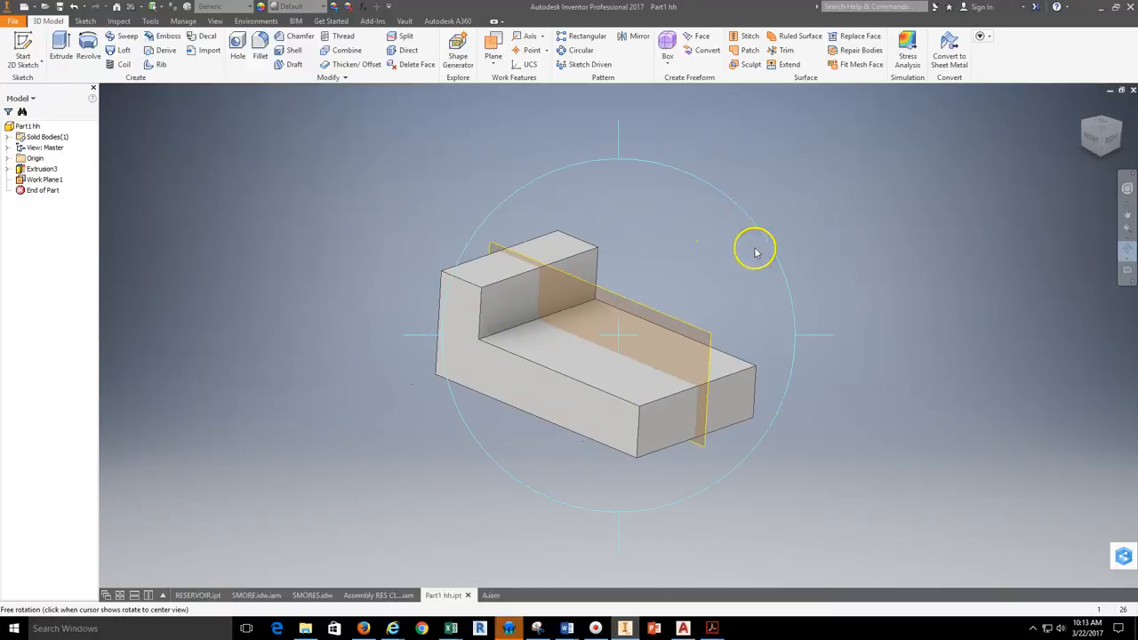
left_click(755, 249)
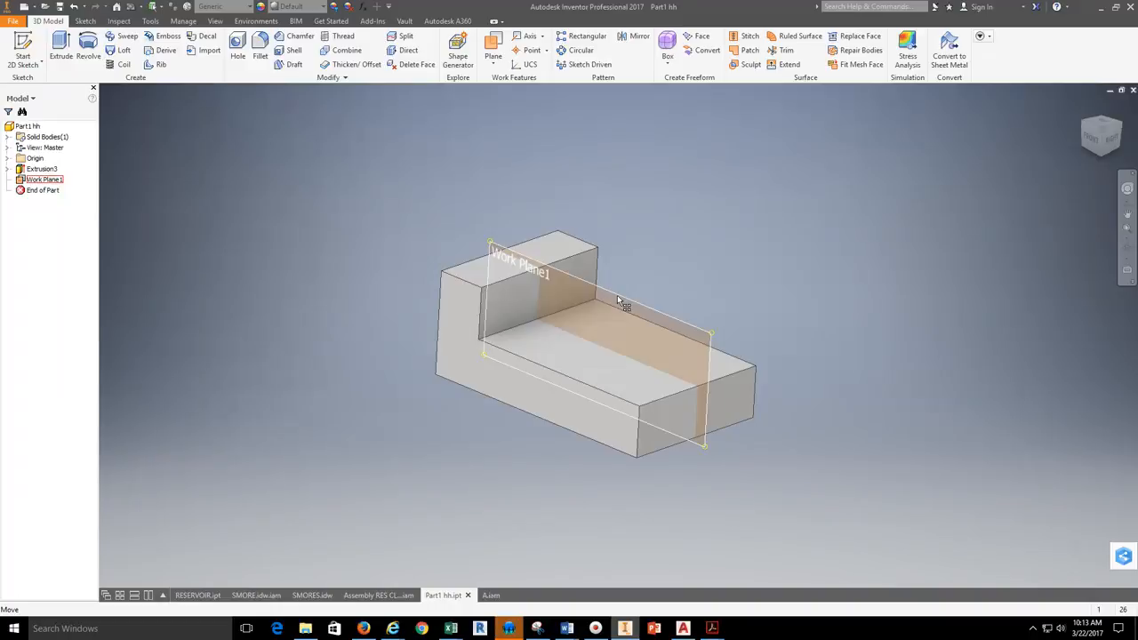
left_click(29, 64)
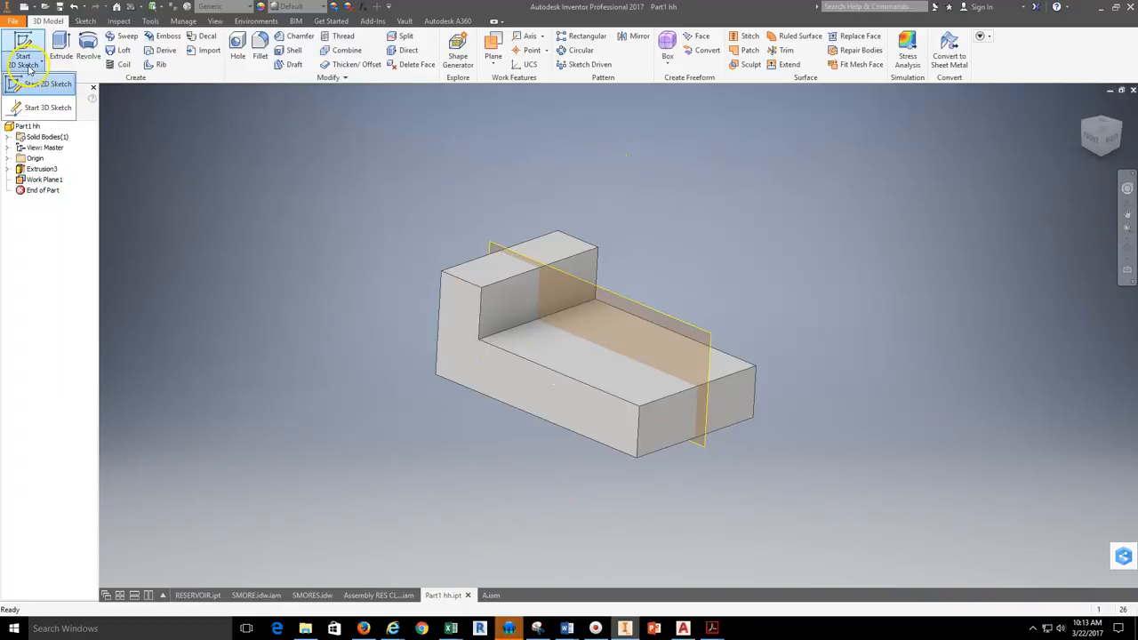
left_click(38, 84)
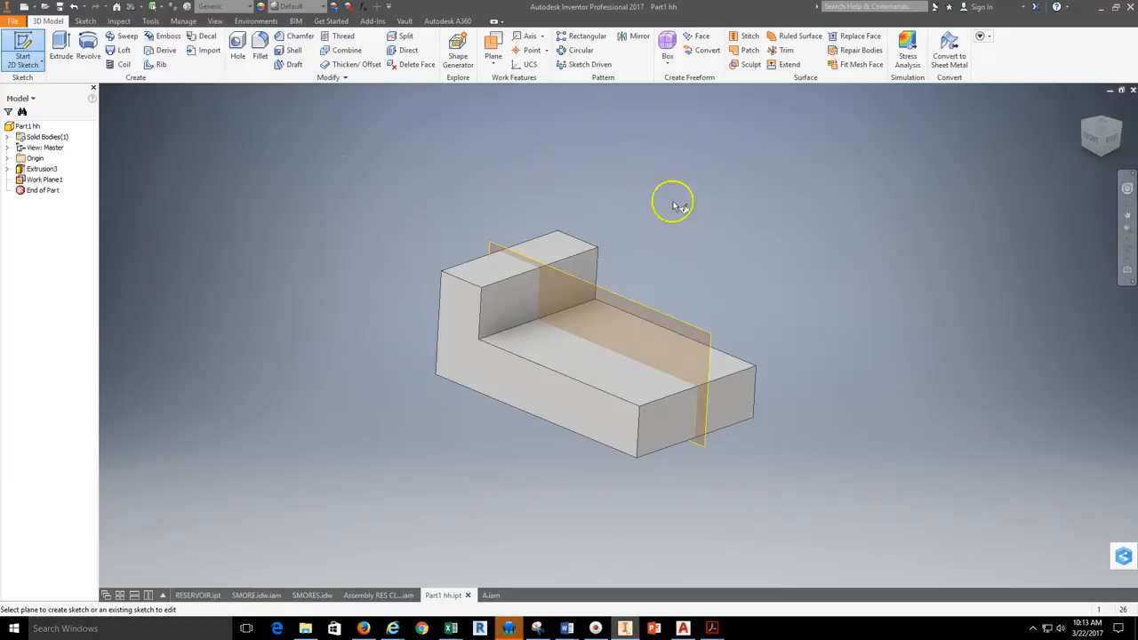
scroll(653, 301, "down", 5)
scroll(654, 301, "up", 5)
scroll(703, 187, "down", 1)
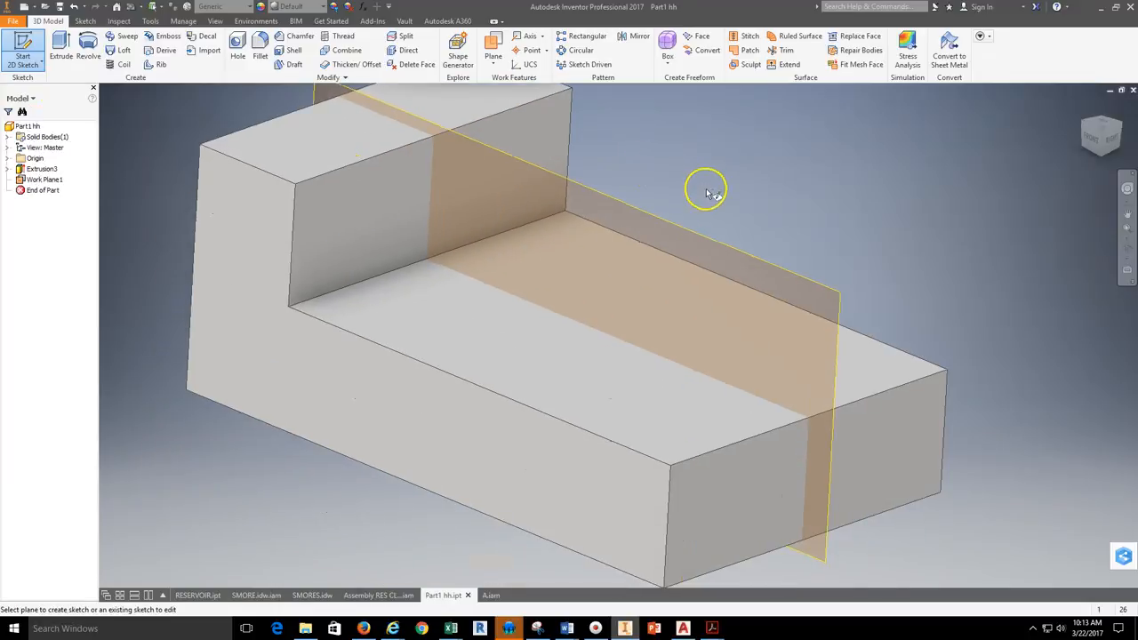
scroll(668, 158, "down", 1)
scroll(724, 196, "up", 1)
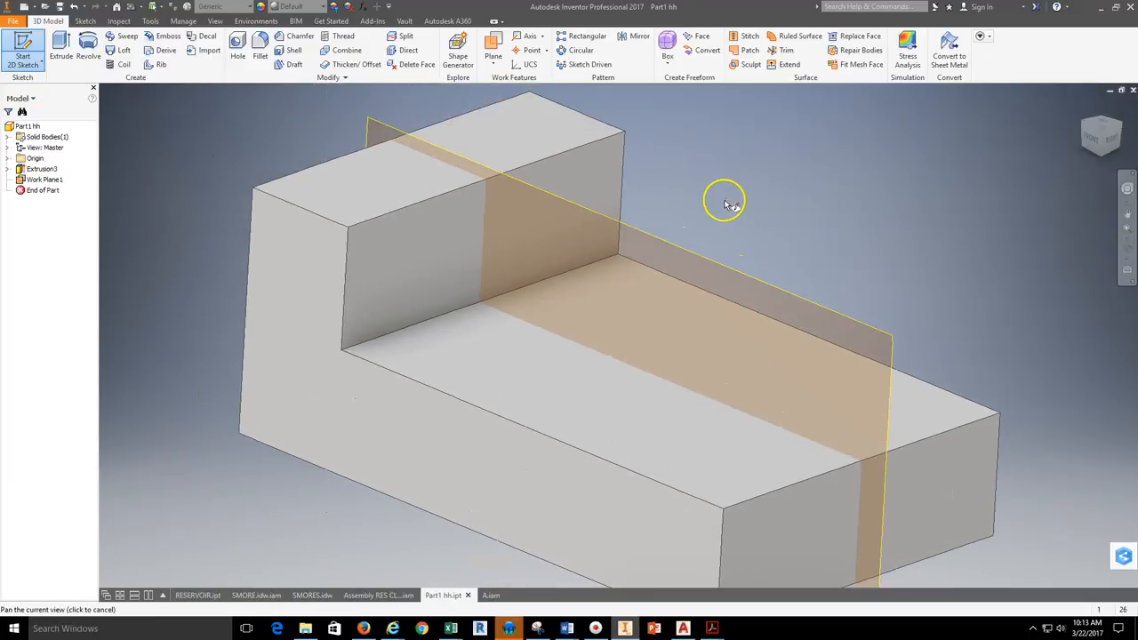
left_click(397, 133)
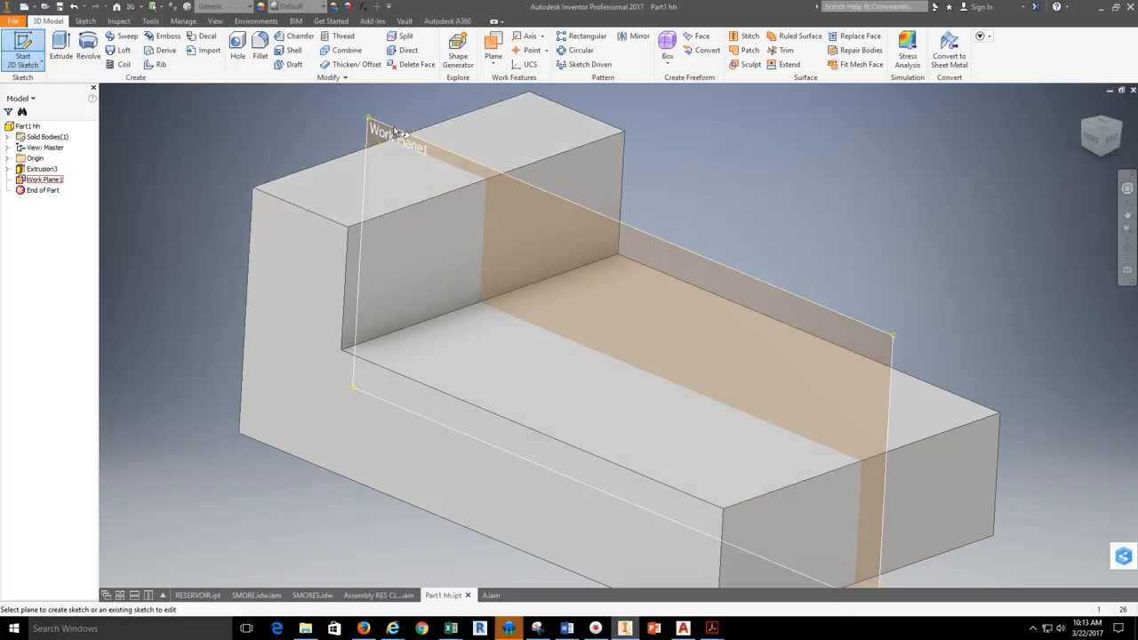
left_click(706, 256)
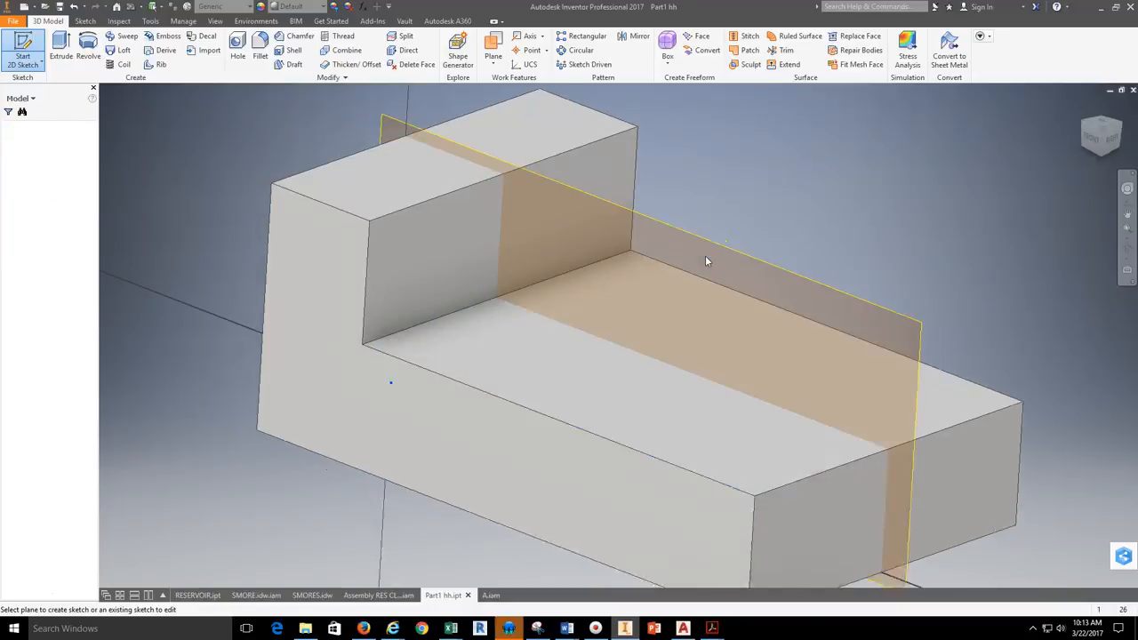
left_click_drag(663, 282, 617, 302)
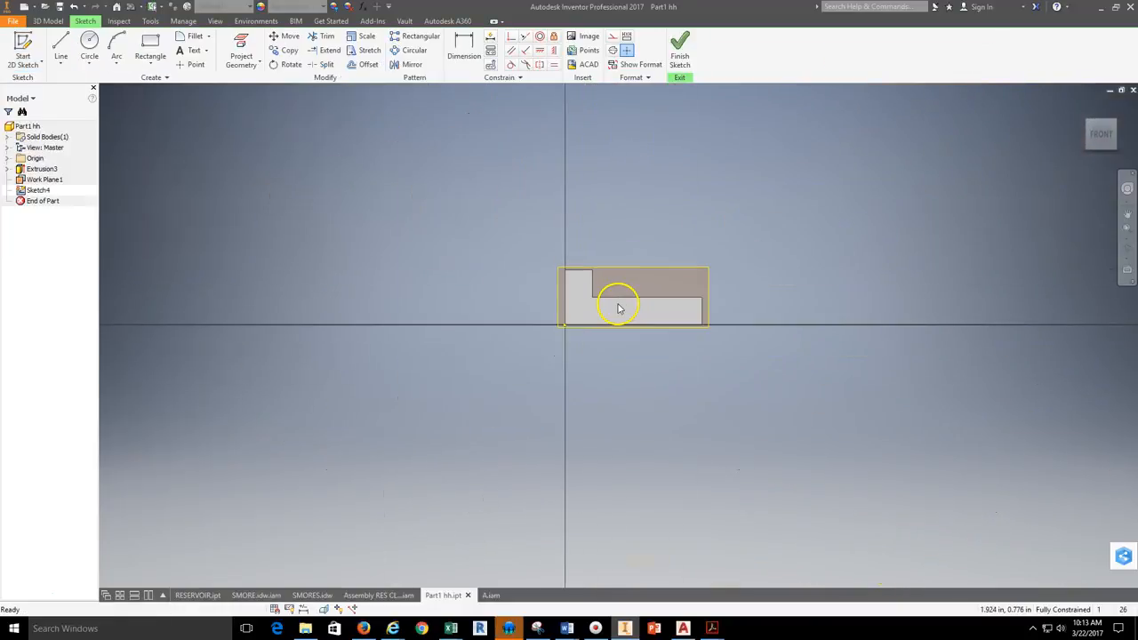
Step: Inspect the sketch plane through the block, return to the front view, and check the Angle Block's sloped rib in the Internet Explorer drawing
scroll(617, 302, "up", 5)
left_click(1126, 250)
mouse_move(710, 344)
left_mouse_down()
mouse_move(563, 350)
mouse_move(681, 373)
mouse_move(697, 402)
mouse_move(694, 355)
mouse_move(746, 315)
mouse_move(697, 383)
mouse_move(657, 371)
mouse_move(703, 363)
mouse_move(656, 242)
left_mouse_up()
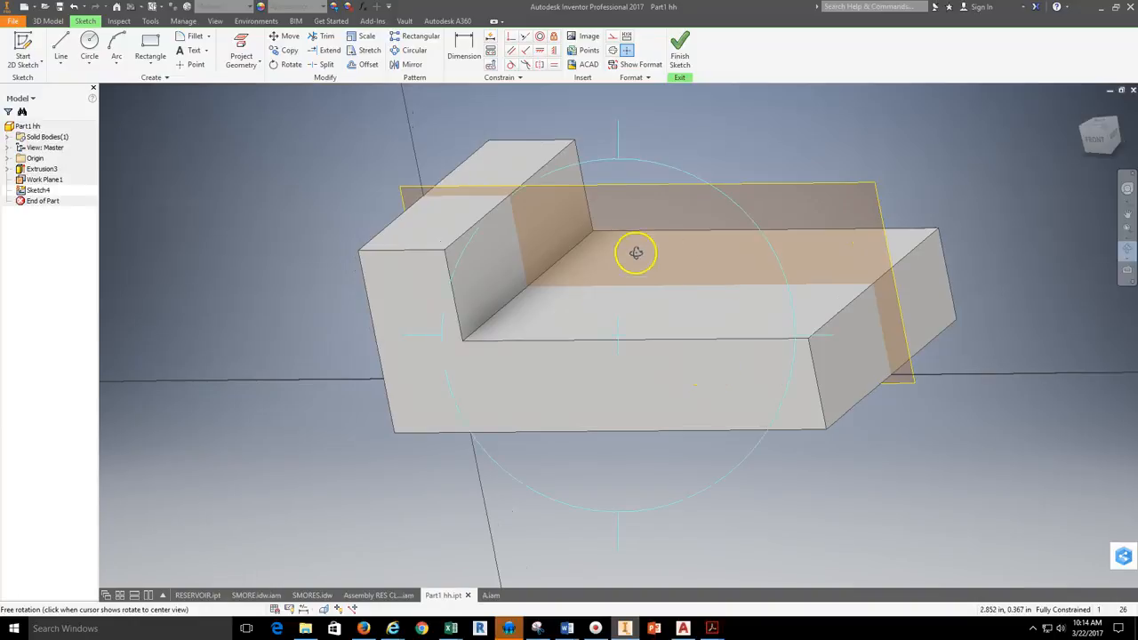
left_click(1095, 144)
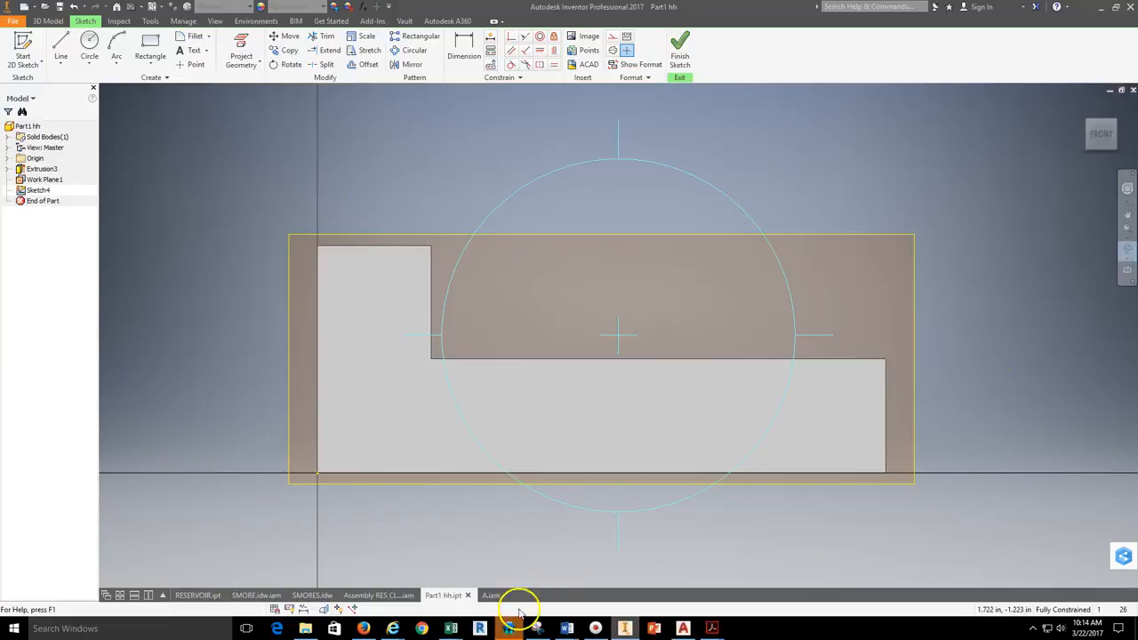
mouse_move(392, 629)
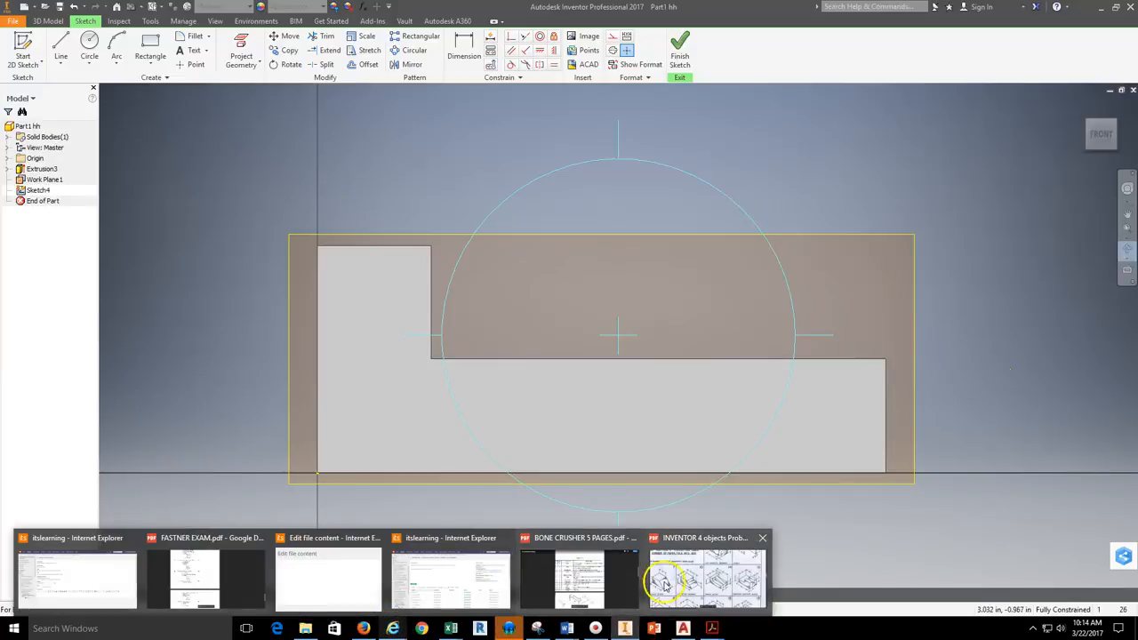
left_click(702, 578)
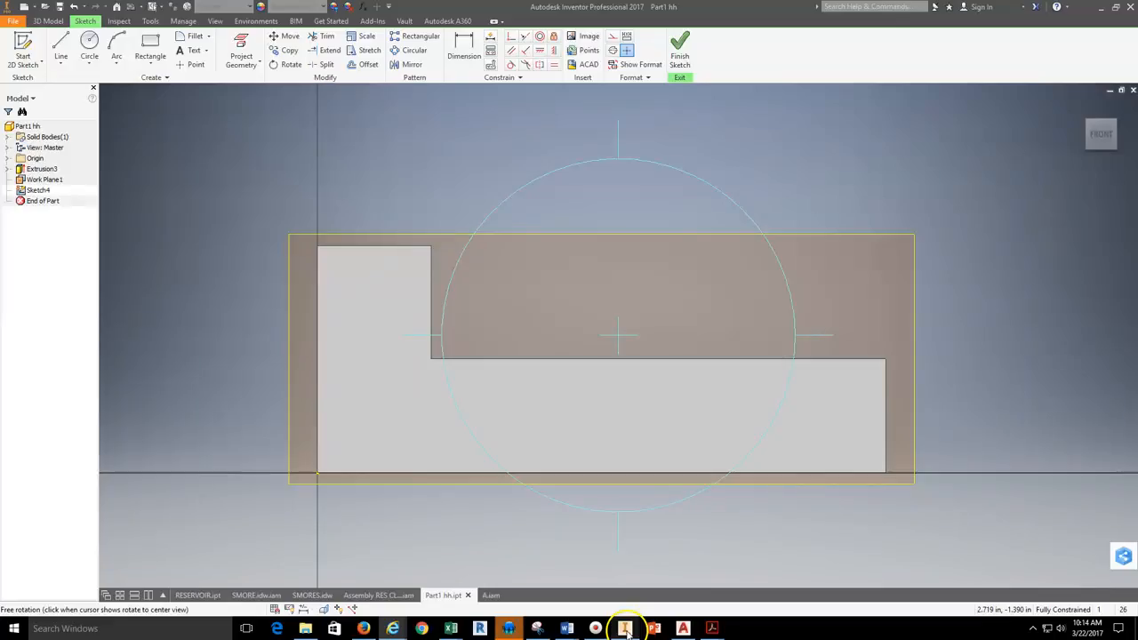
left_click(625, 629)
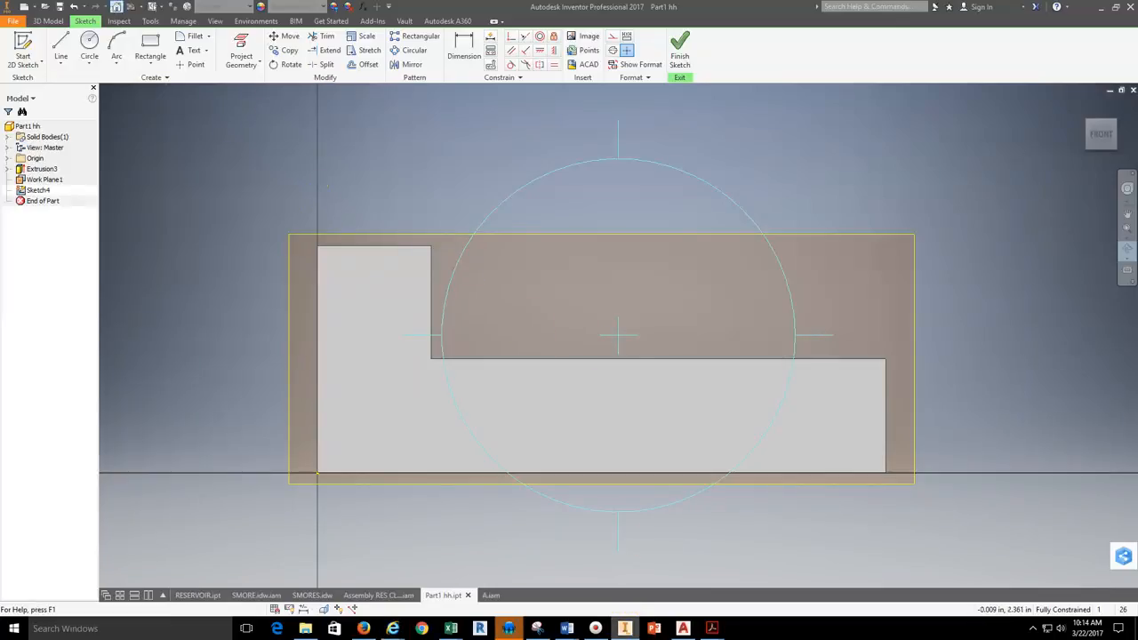
Step: Draw a sloped line from the upright's upper inner corner down to the far end of the base's top face
left_click(61, 45)
left_click(317, 246)
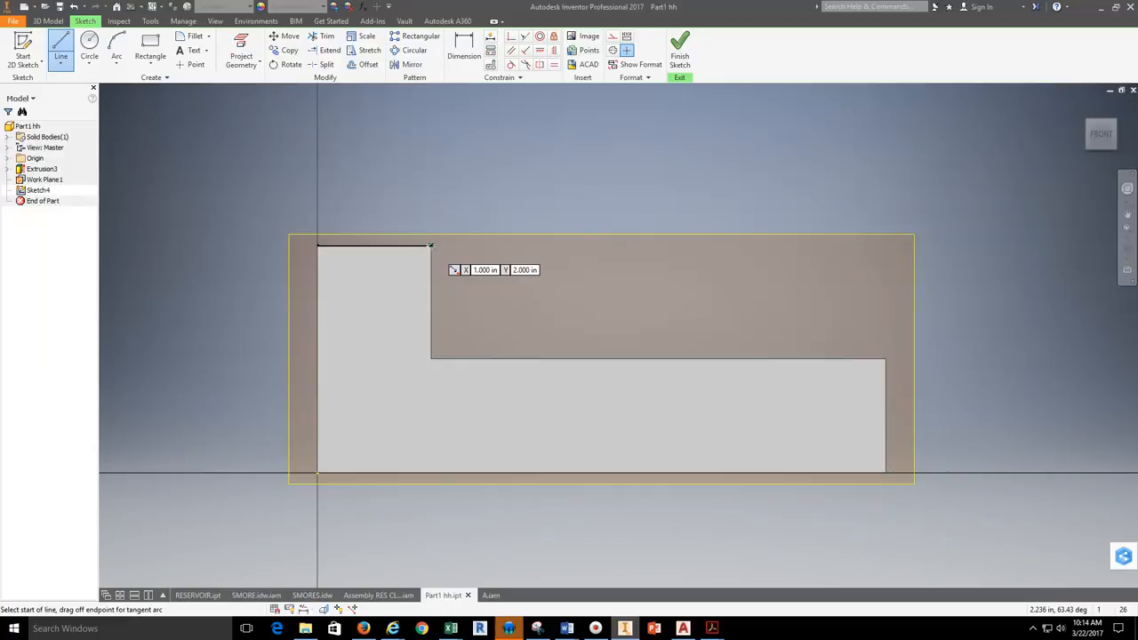
left_click(430, 245)
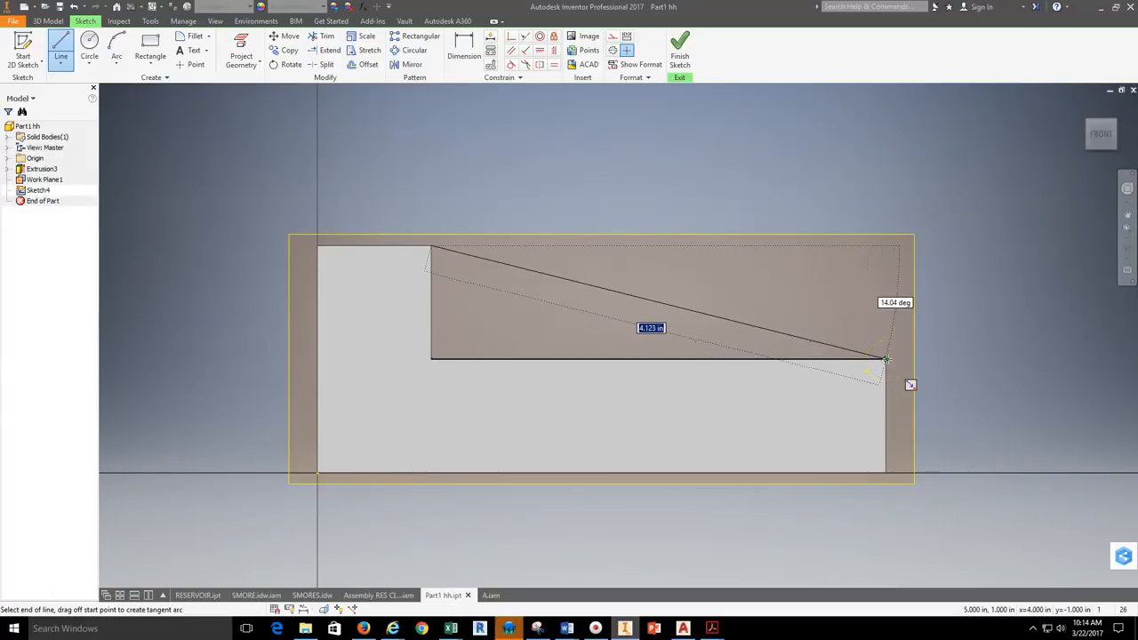
left_click(884, 359)
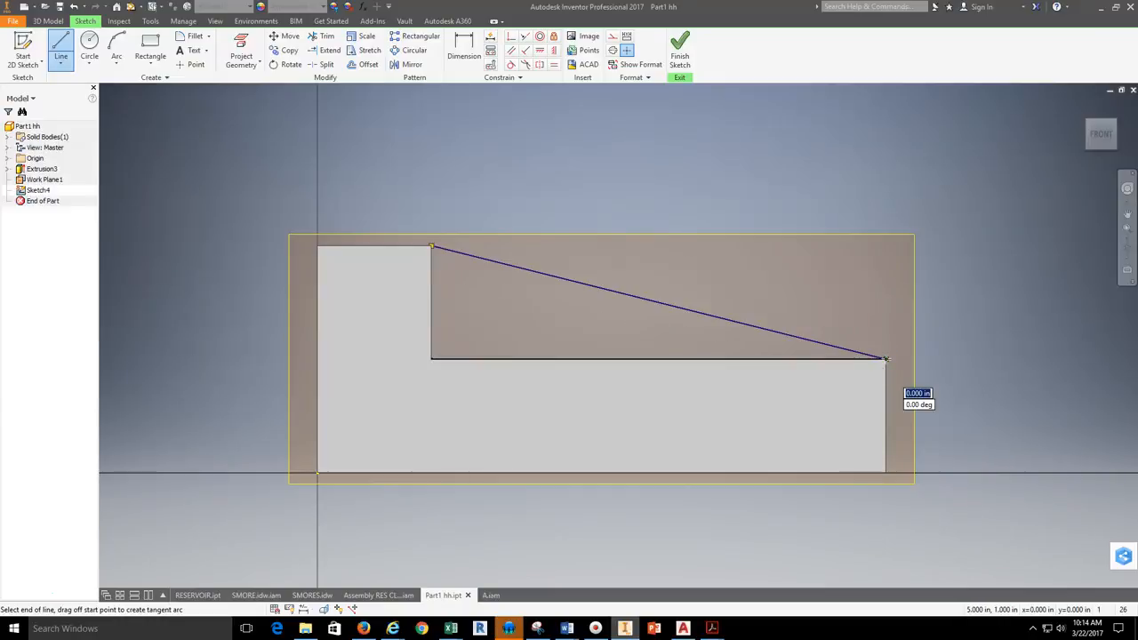
left_click(1125, 250)
left_click_drag(651, 384, 632, 401)
right_click(653, 165)
left_click(653, 191)
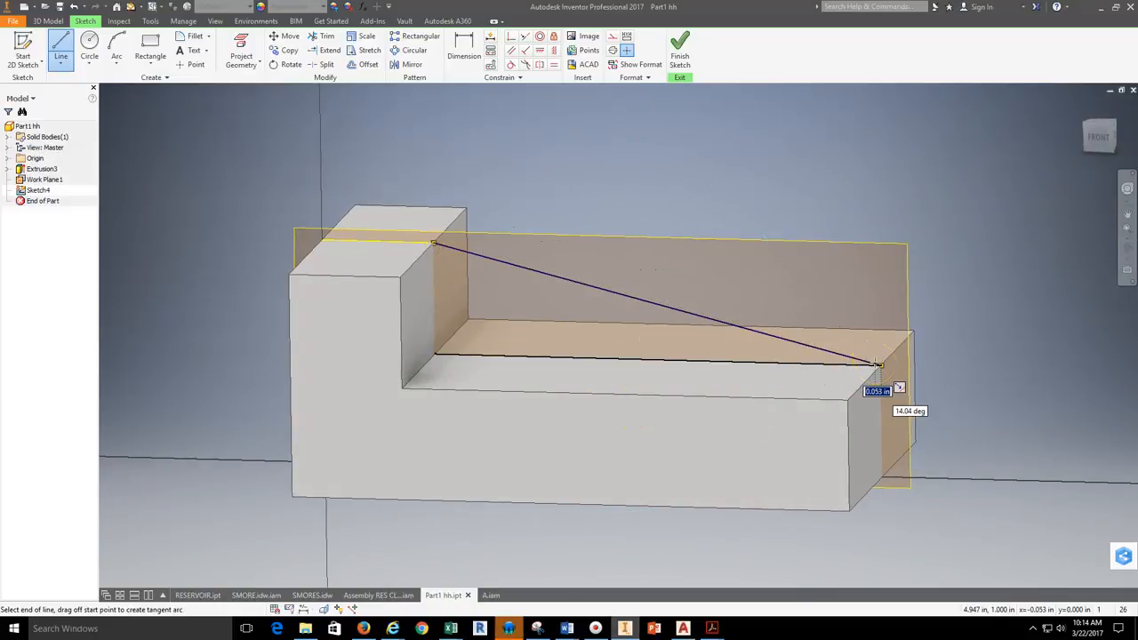
left_click(875, 365)
key("Escape")
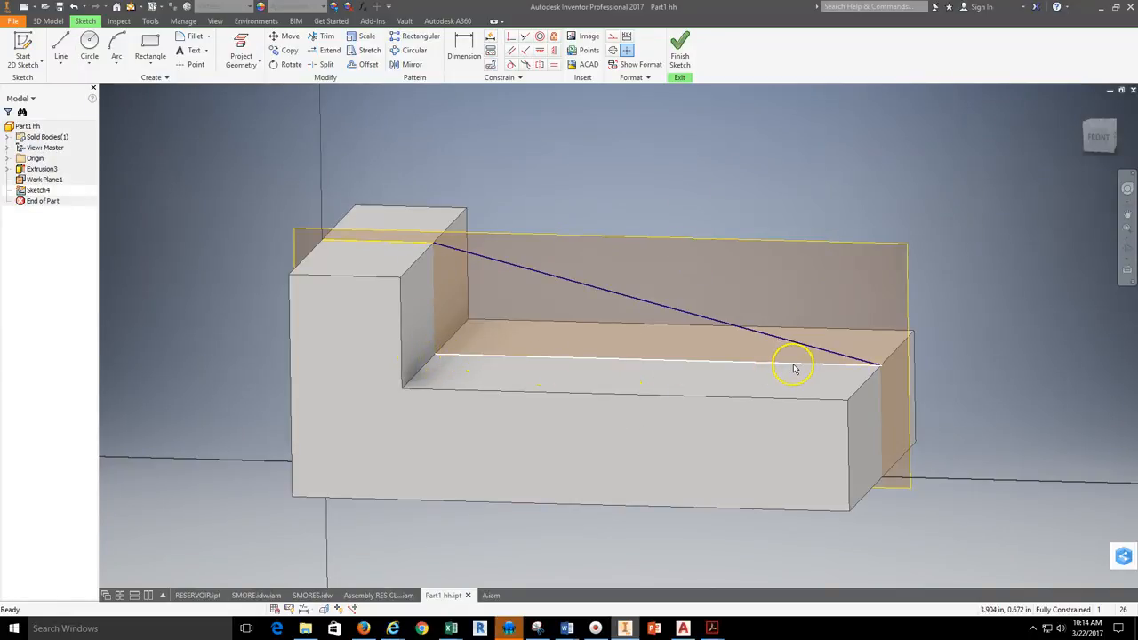
Step: Project the base's top edge and the upright's inner vertical face onto the sketch plane to close the triangular rib profile
left_click(789, 393)
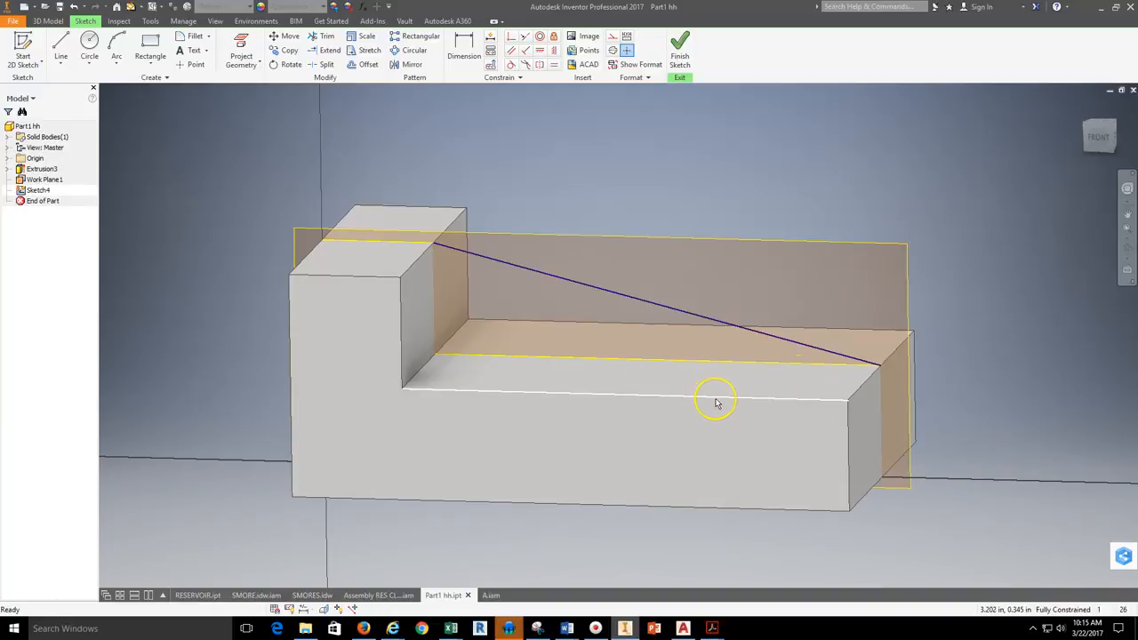
left_click(776, 364)
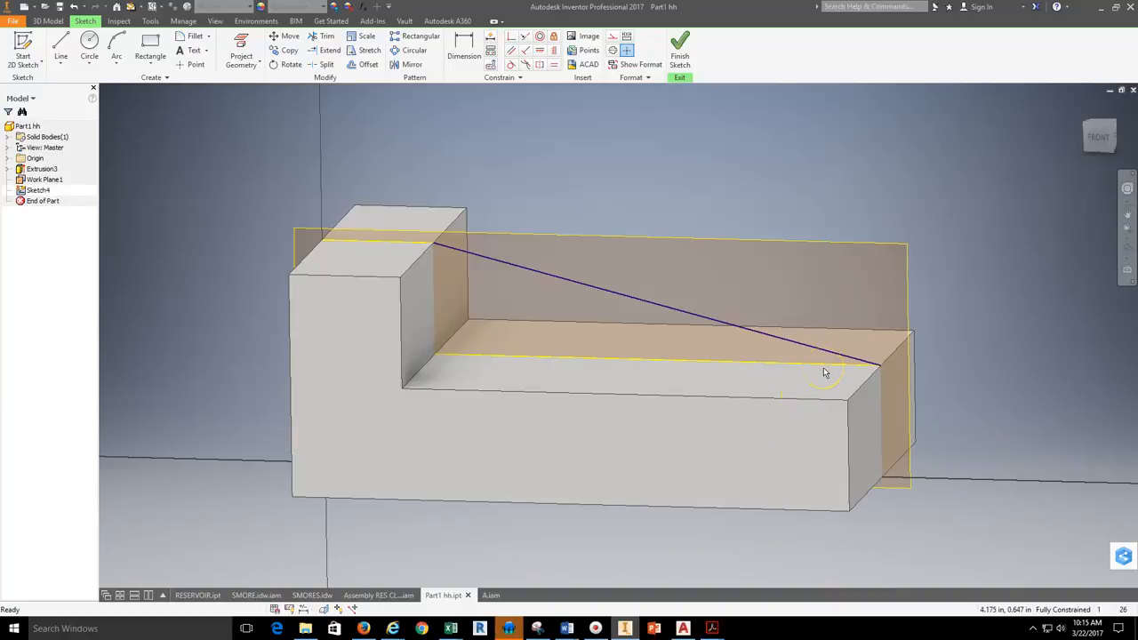
left_click(250, 48)
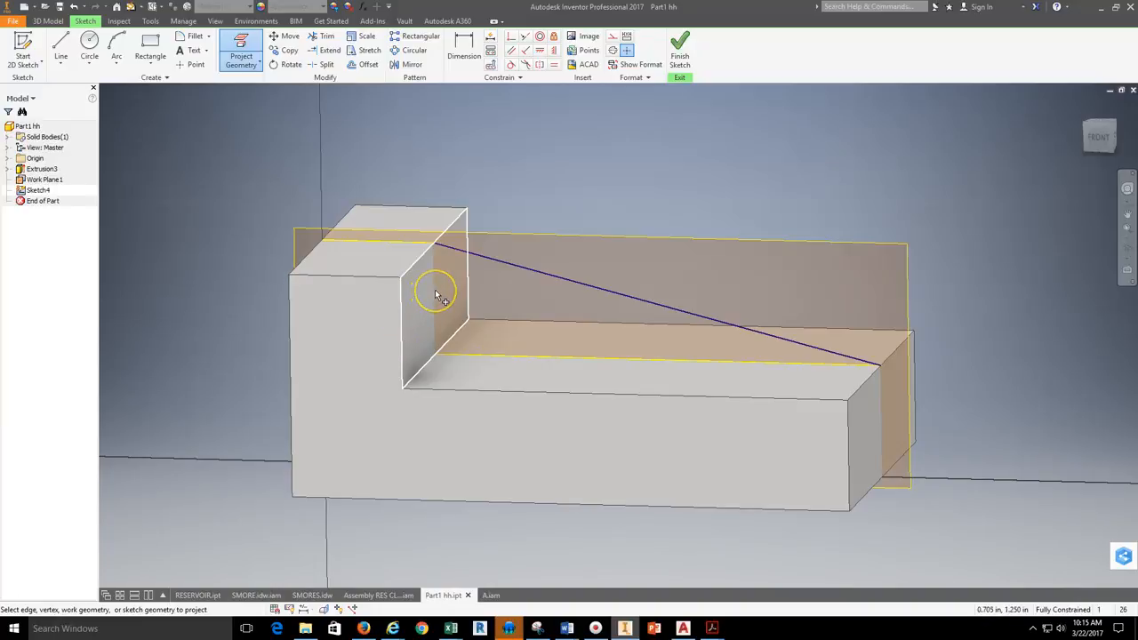
left_click(415, 318)
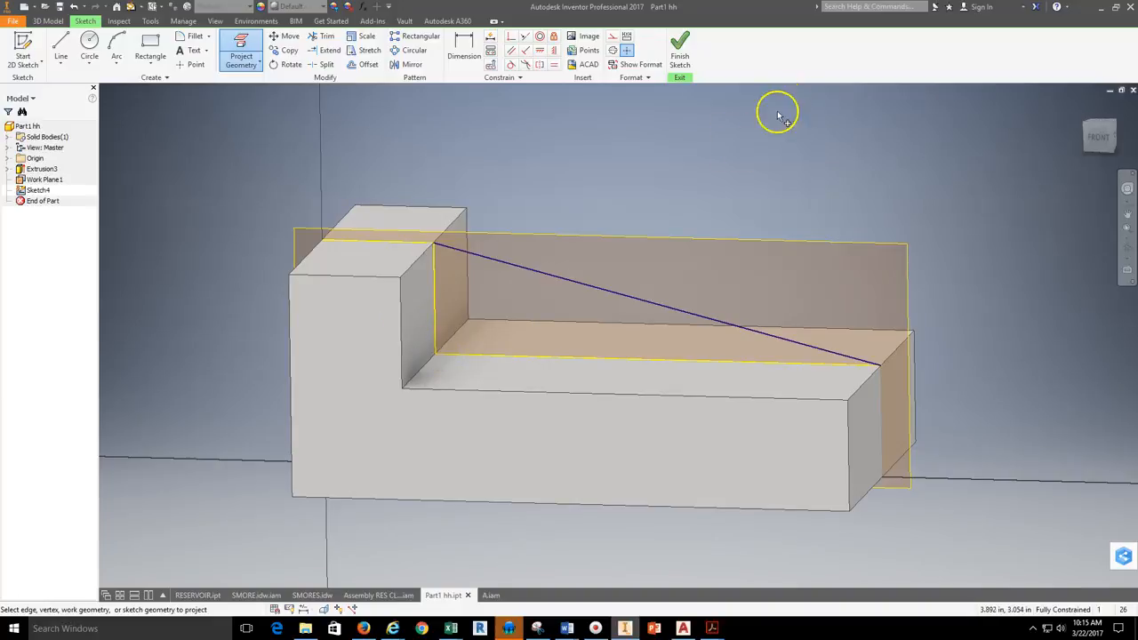
left_click(1128, 251)
left_click_drag(737, 216, 699, 223)
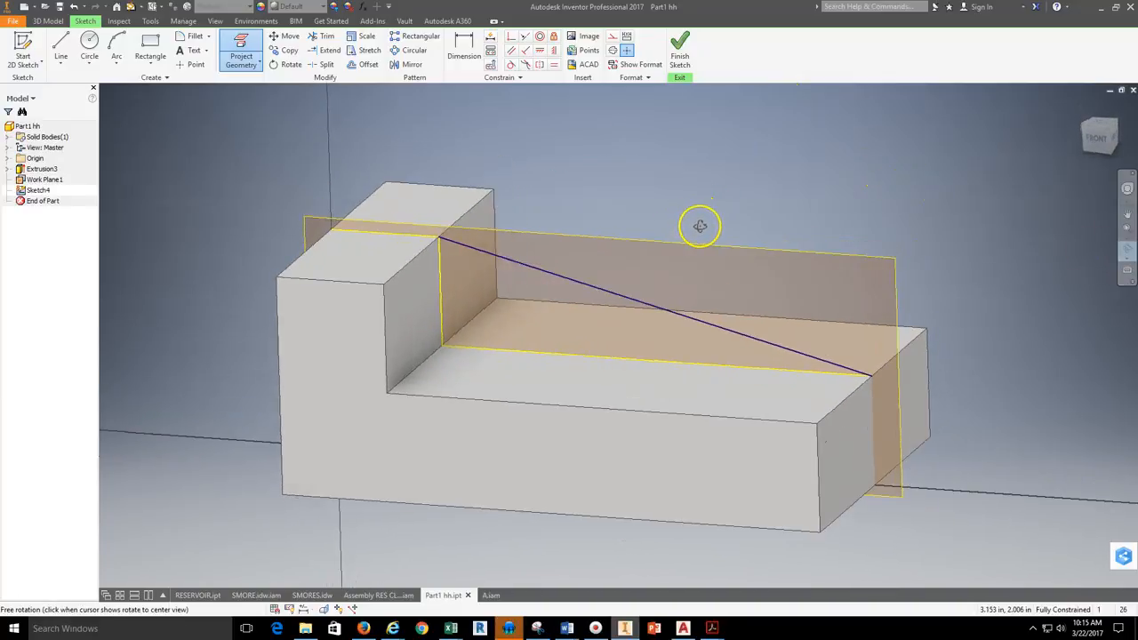
right_click(781, 197)
left_click(829, 192)
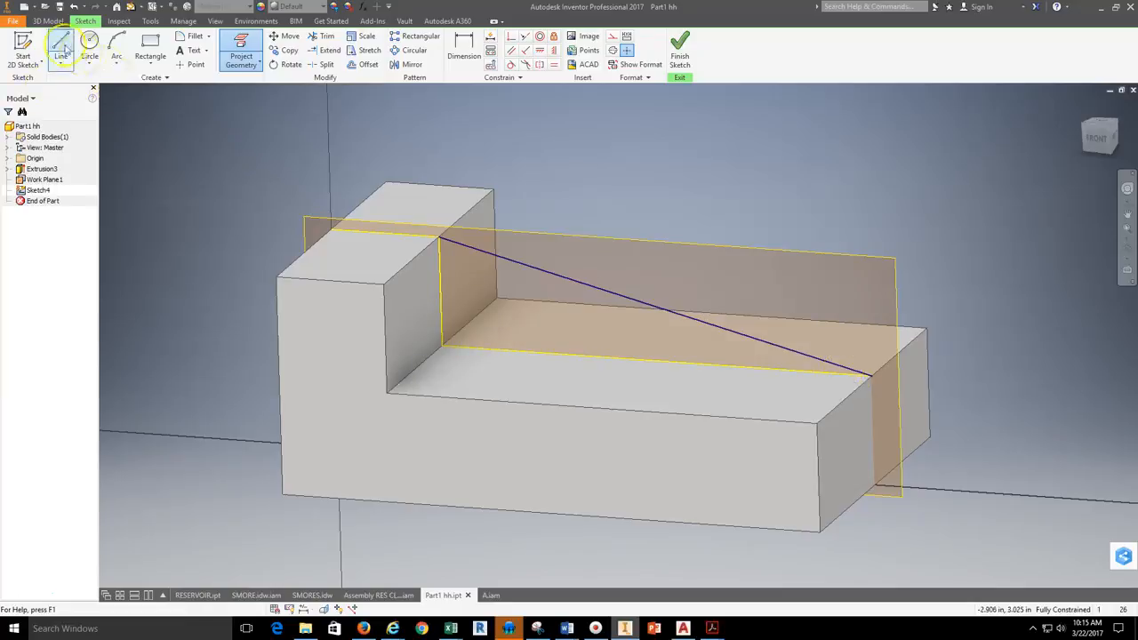
left_click(60, 42)
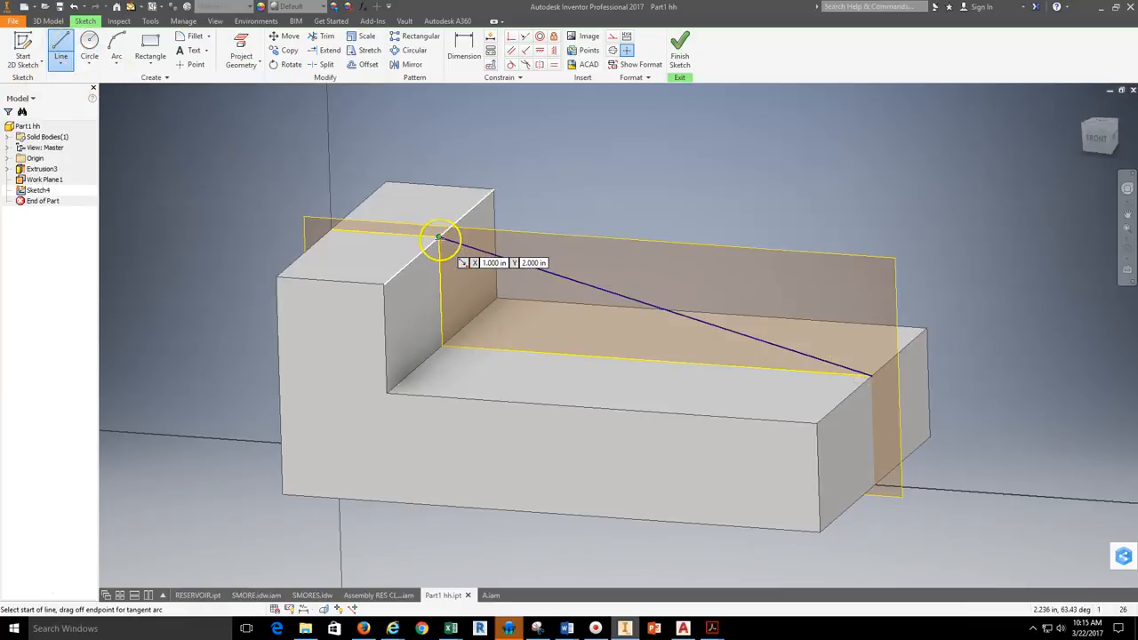
right_click(666, 145)
left_click(690, 145)
Step: Finish the sketch and set up an extrusion of the triangular rib profile, symmetric about the work plane
left_click(680, 49)
left_click(71, 52)
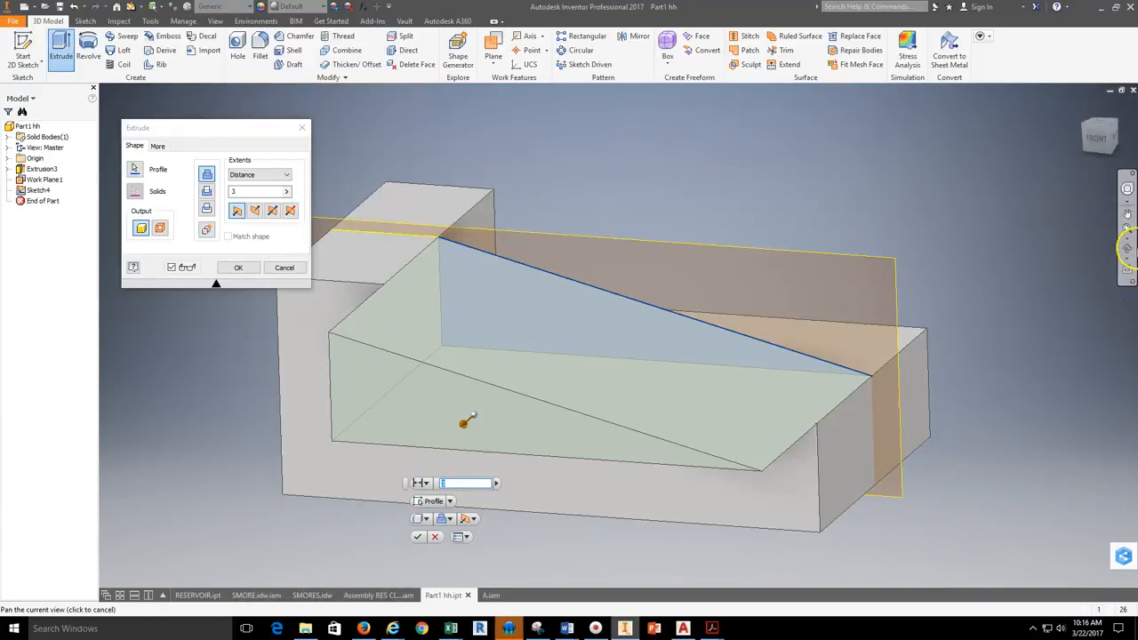
left_click(1126, 252)
left_click_drag(696, 386, 622, 412)
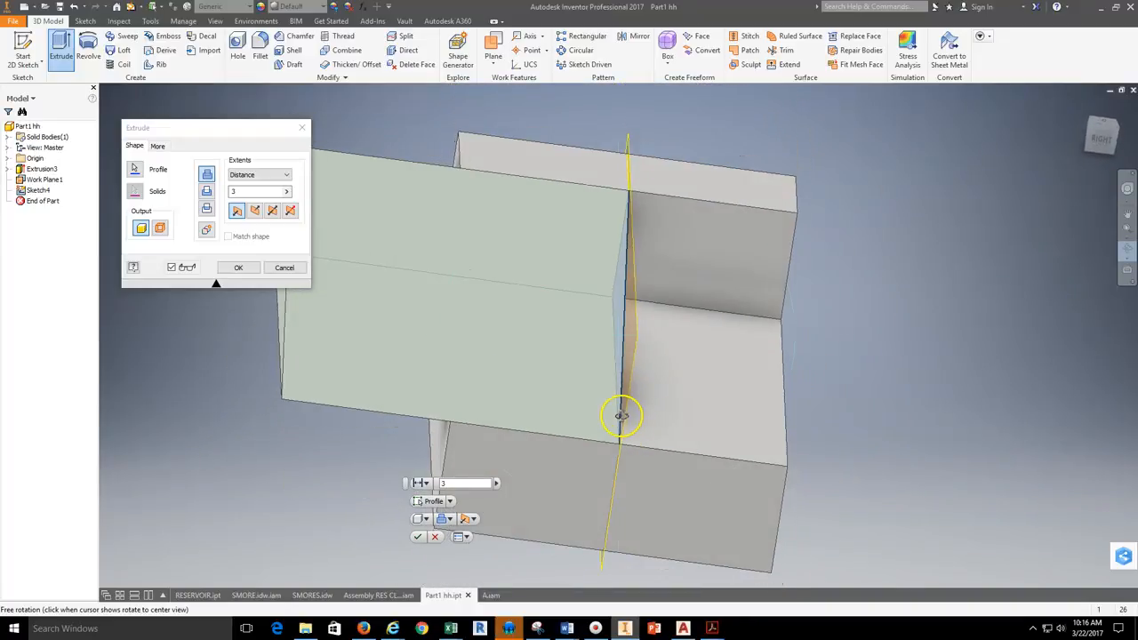
left_click(255, 210)
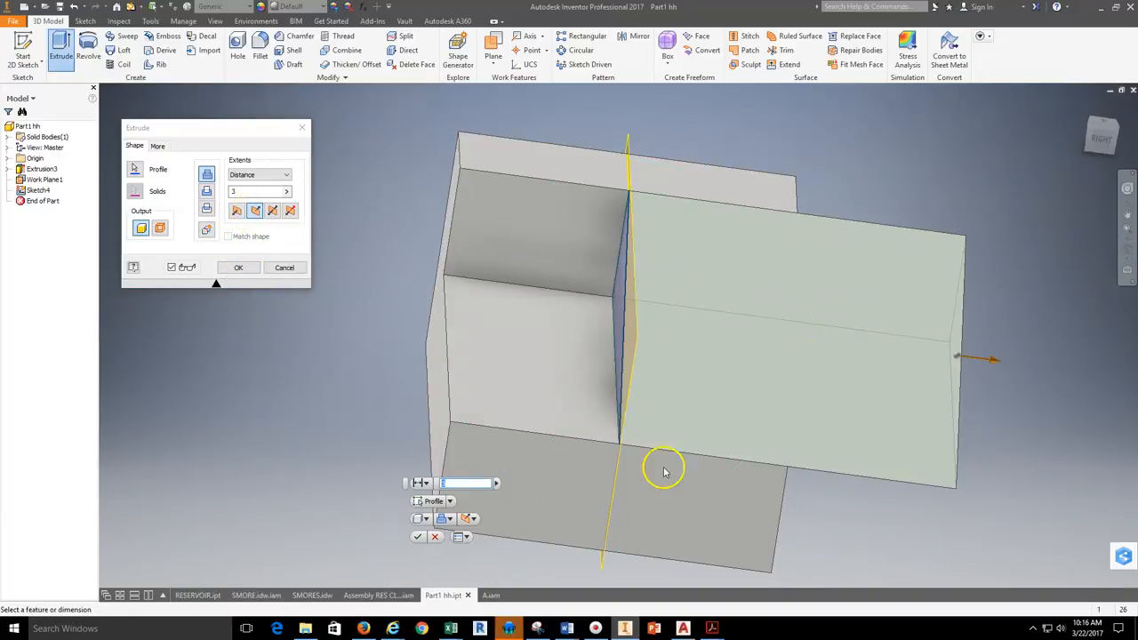
left_click(272, 214)
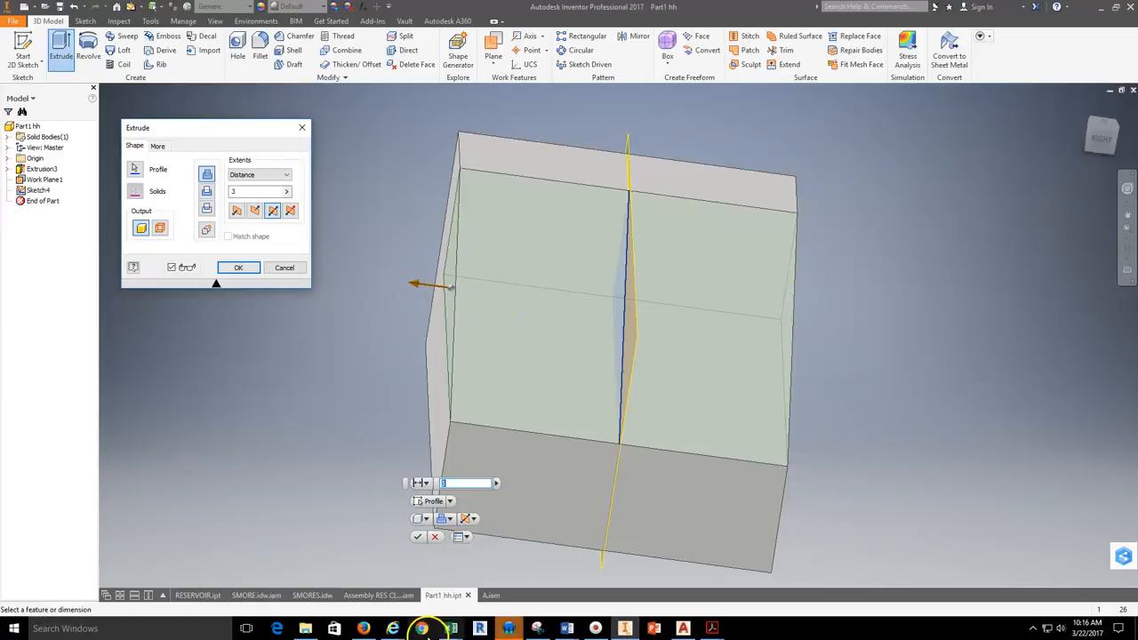
Step: Switch to Internet Explorer to check the rib's width in the Angle Block drawing, and return to Inventor
mouse_move(392, 628)
left_click(667, 582)
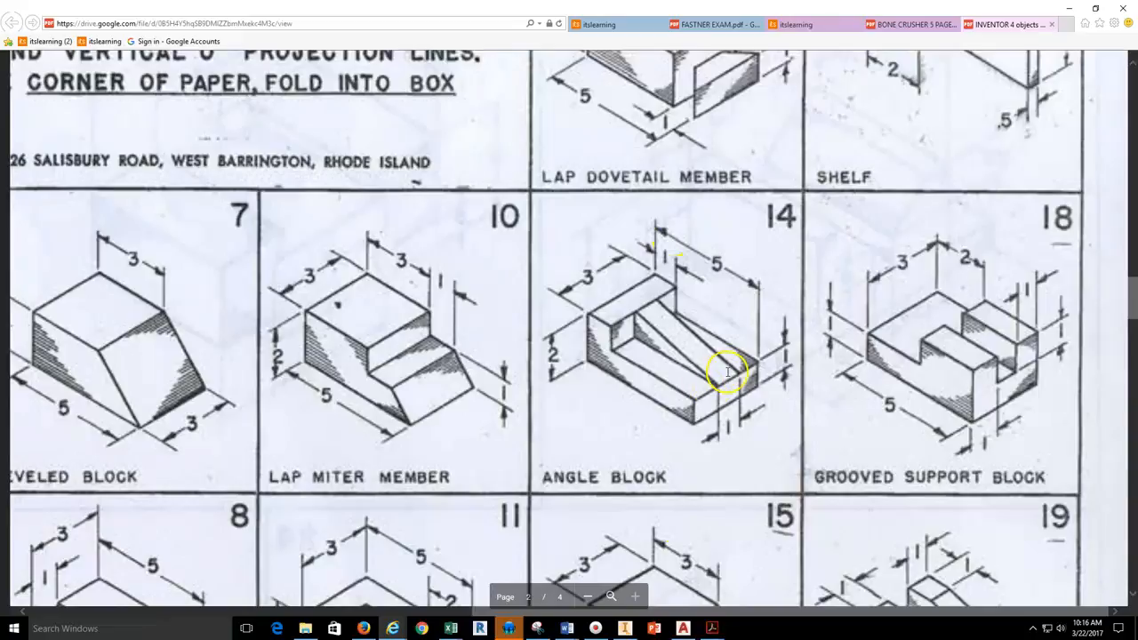
left_click(625, 628)
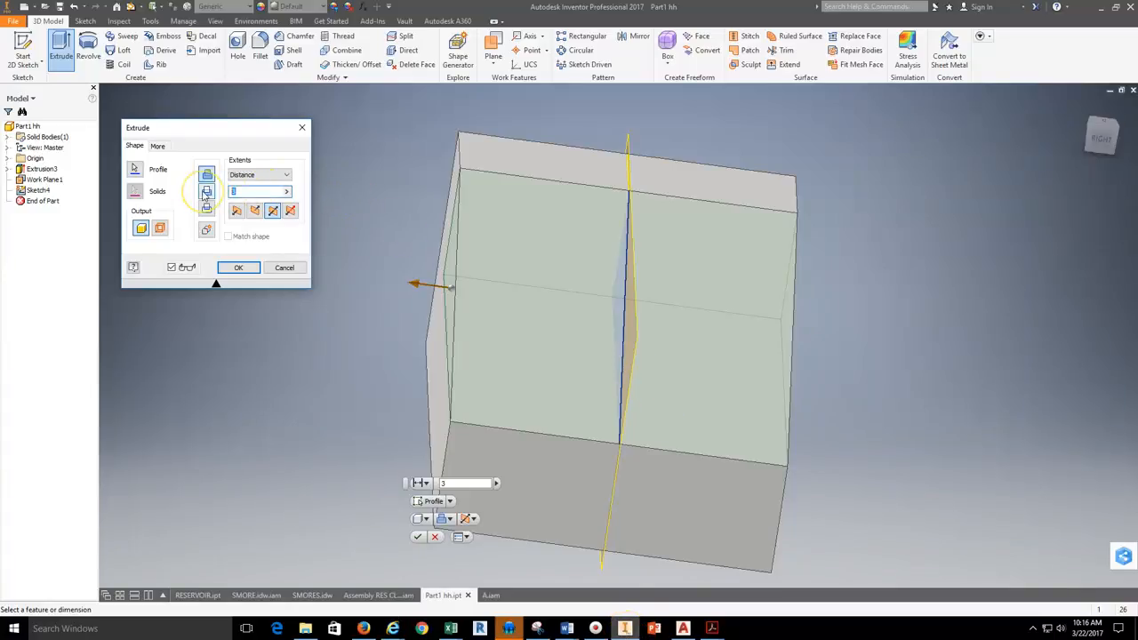
Step: Set the rib's symmetric extrusion distance to 1 in and create it joined to the L-shaped body
left_click(207, 192)
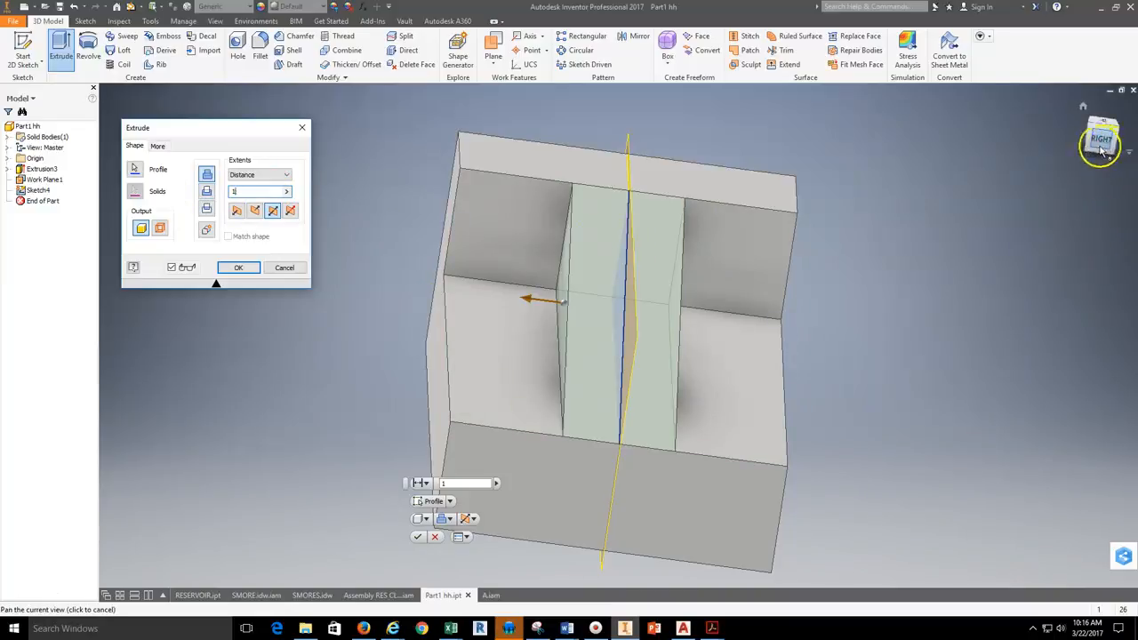
left_click(1121, 131)
left_click(1127, 249)
left_click_drag(812, 314, 641, 463)
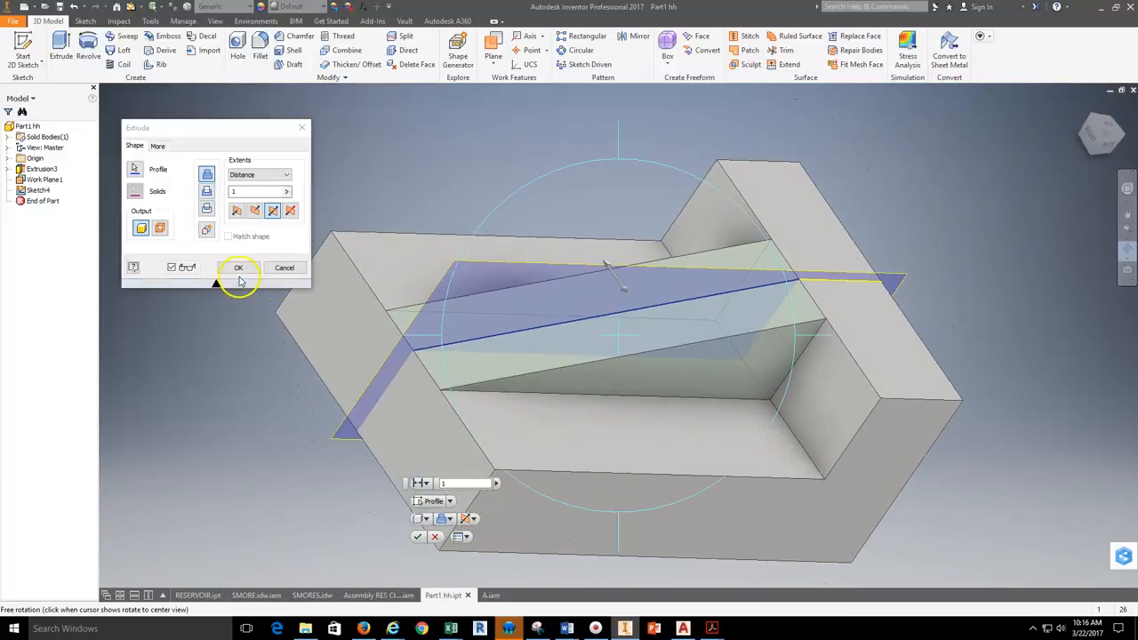
left_click(238, 268)
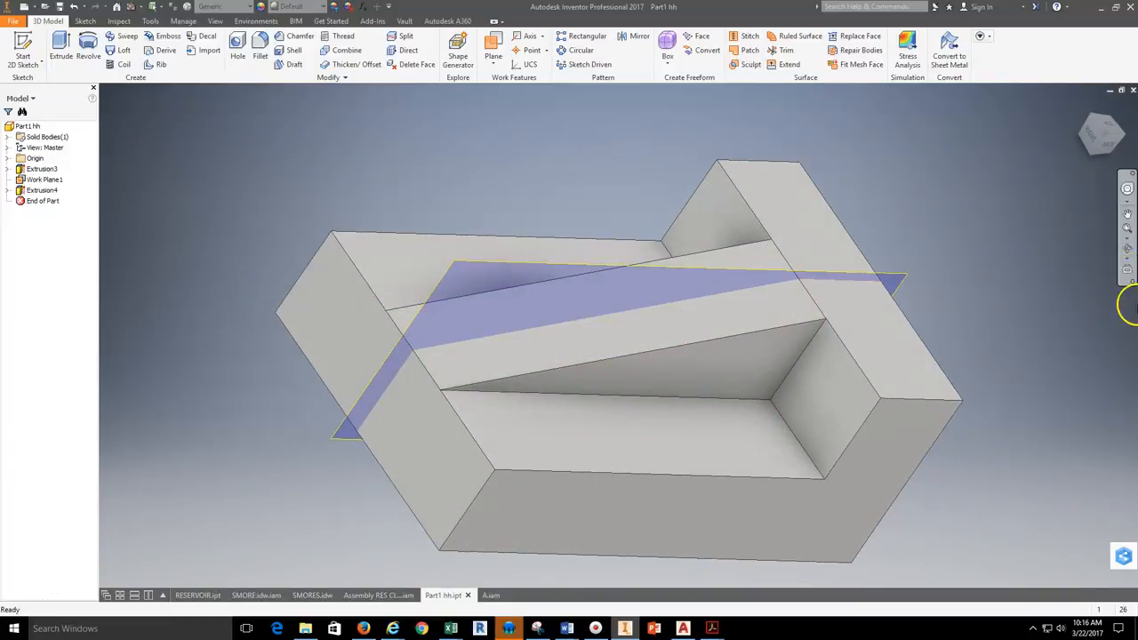
Step: Turn off the visibility of the work plane running through the middle of the block
left_click(1127, 249)
left_click_drag(614, 449, 674, 286)
left_click_drag(797, 481, 578, 354)
right_click(809, 203)
left_click(842, 206)
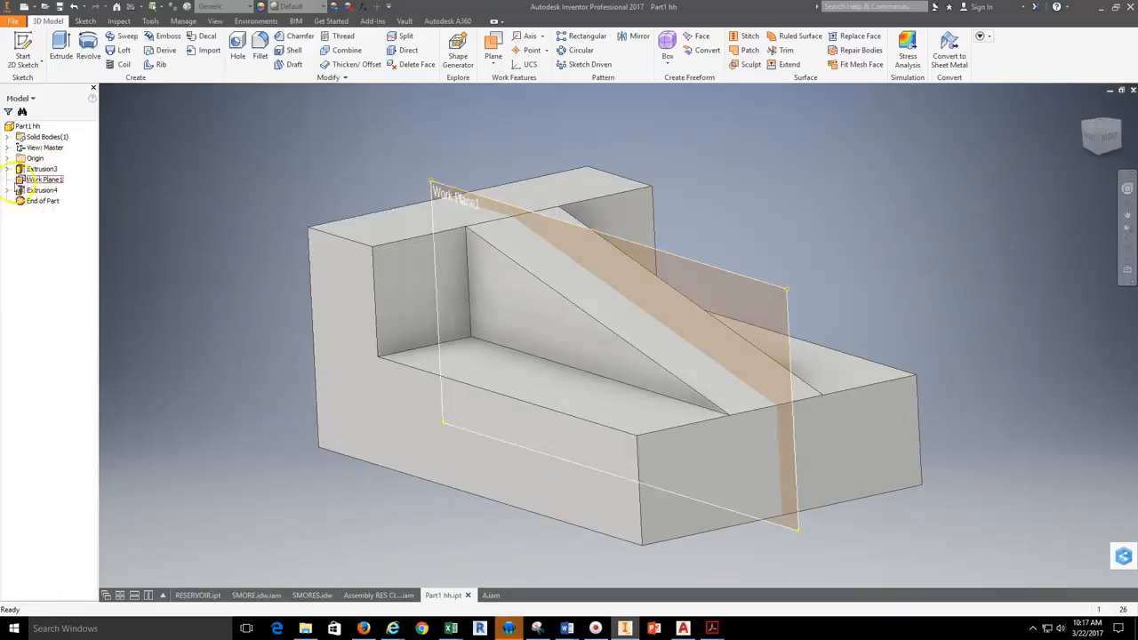
right_click(25, 181)
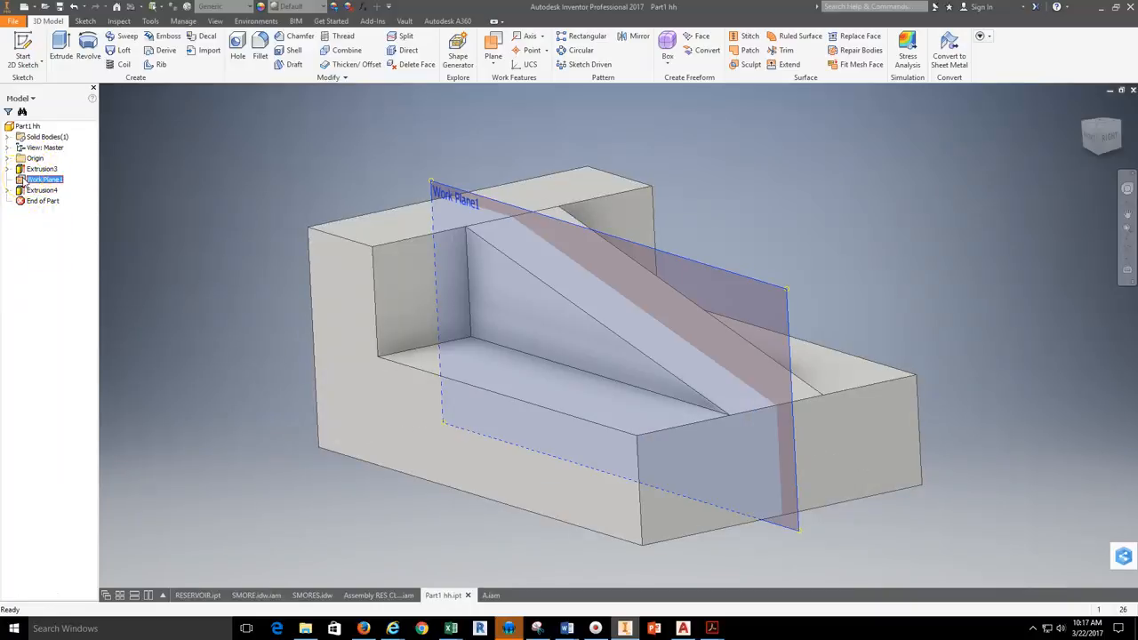
left_click(49, 281)
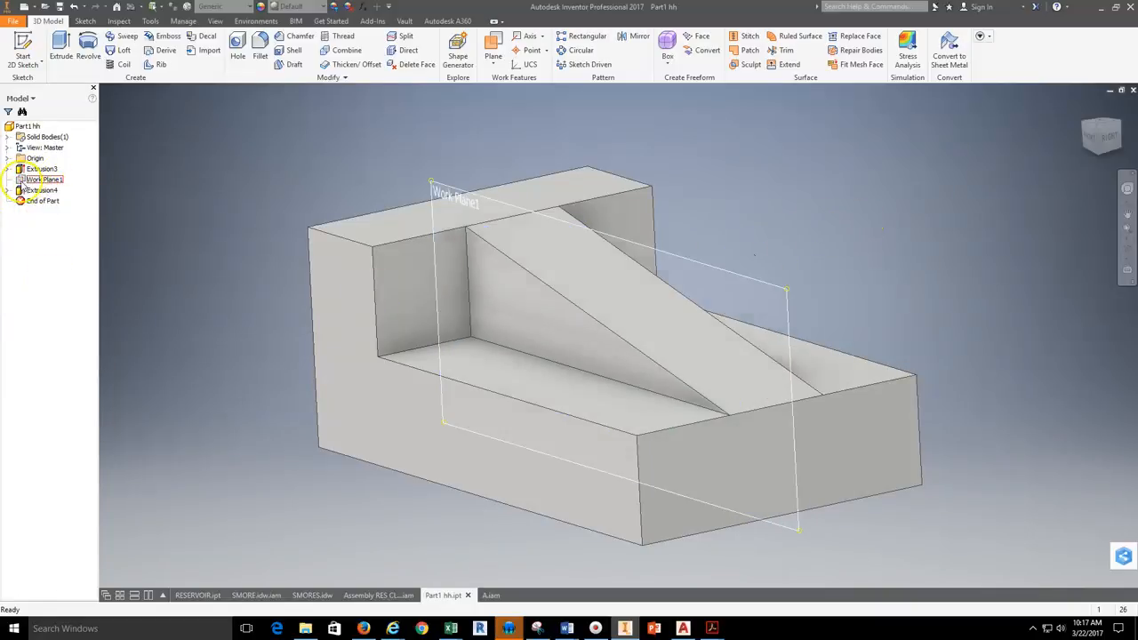
left_click(1126, 250)
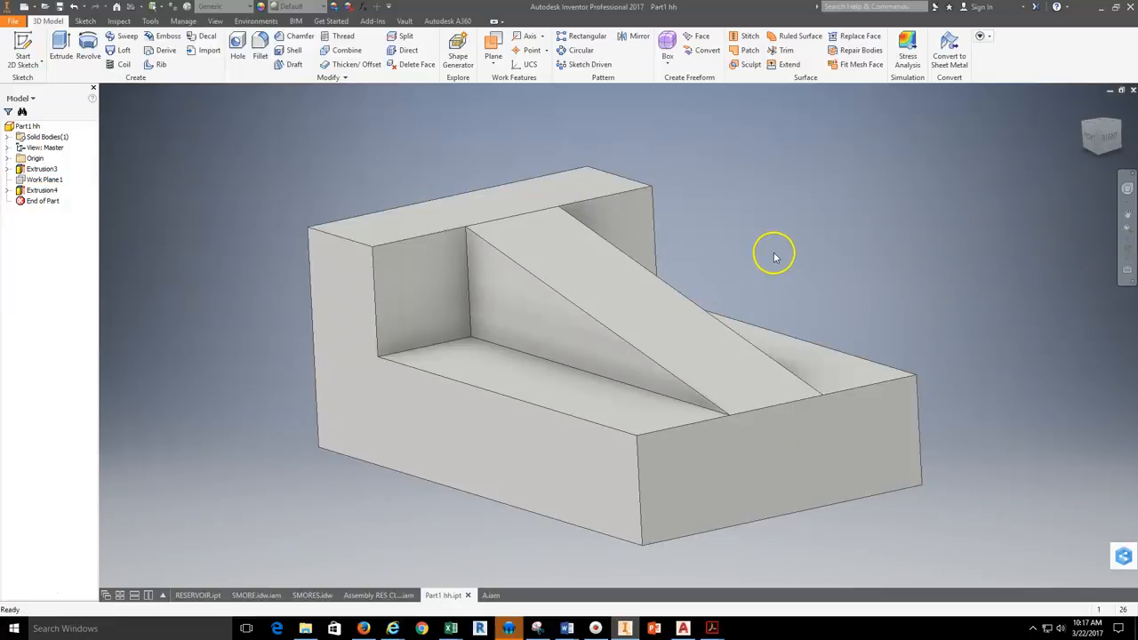